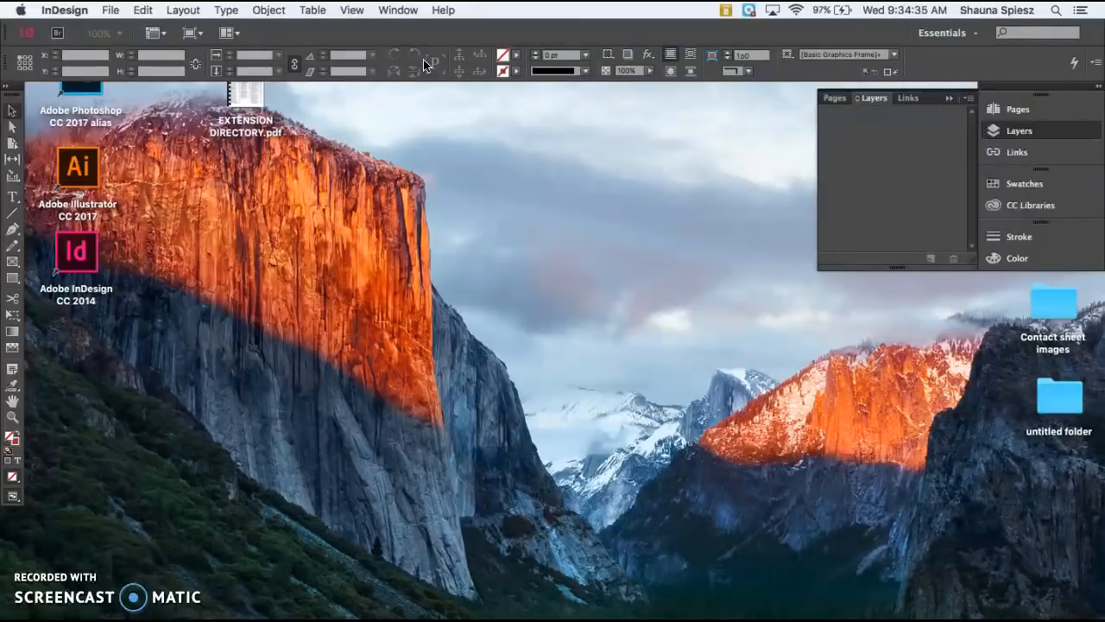
Start a new print document and set its page width to 11 in
left_click(111, 11)
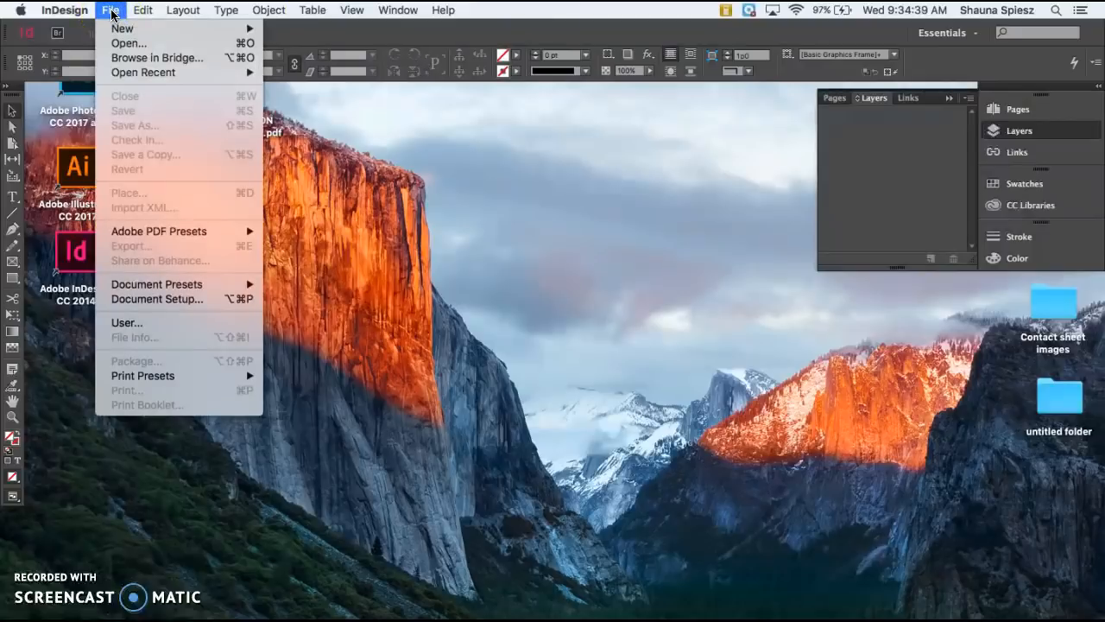
mouse_move(131, 32)
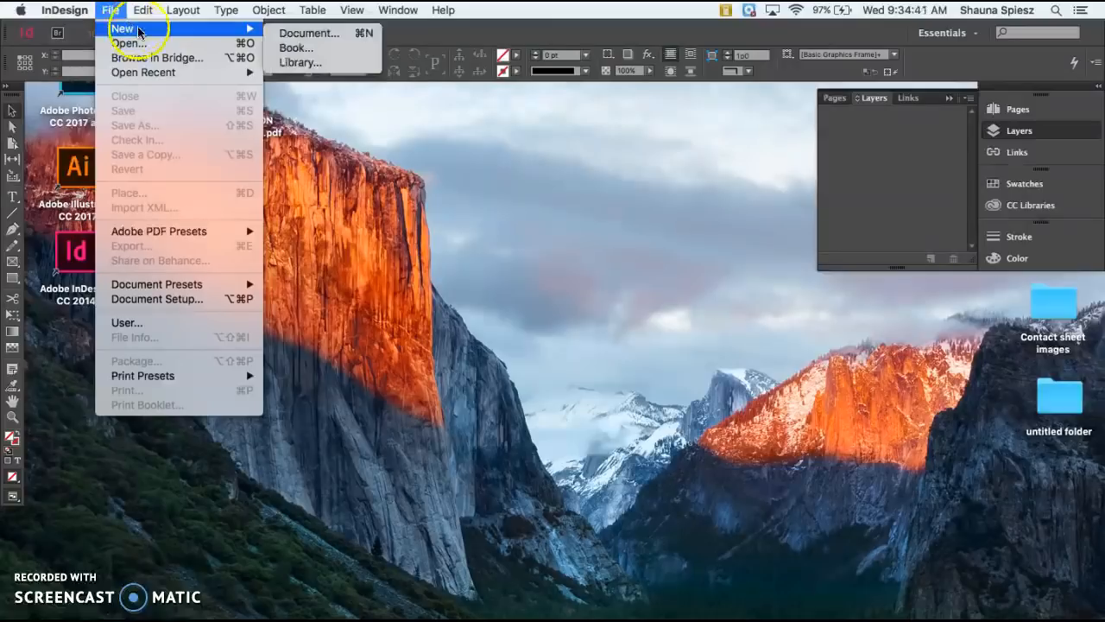
left_click(289, 35)
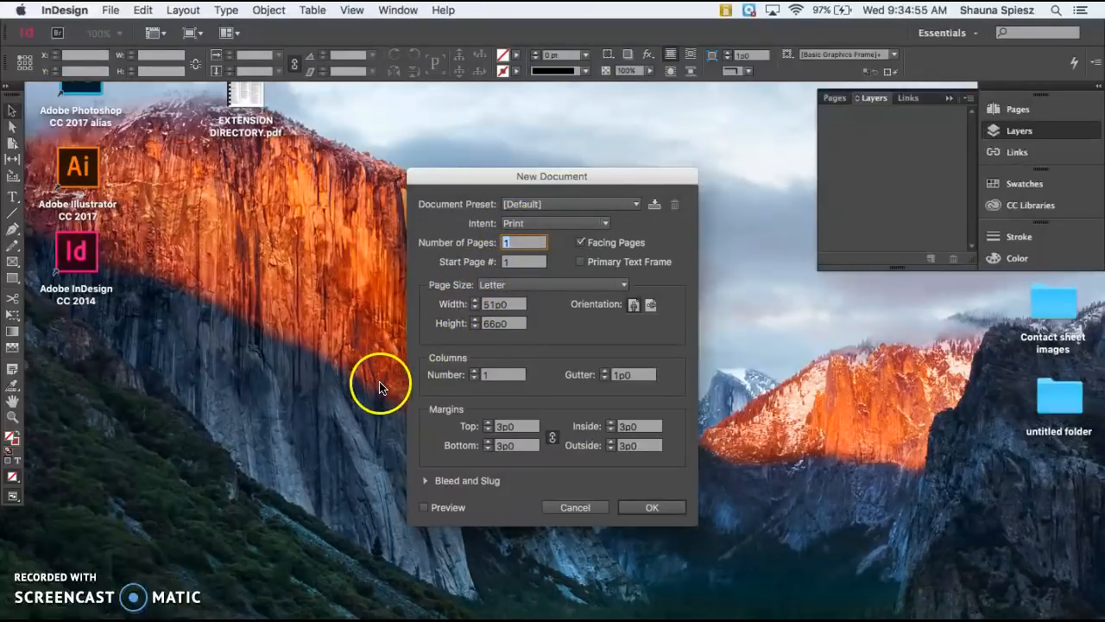
left_click(598, 176)
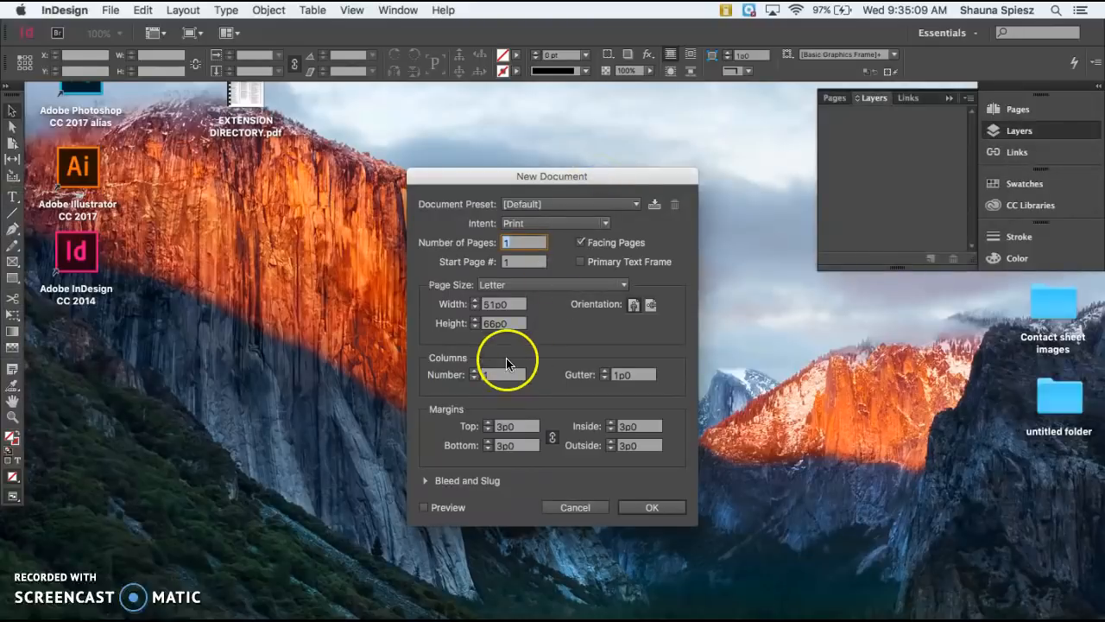
double_click(517, 305)
key("BackSpace")
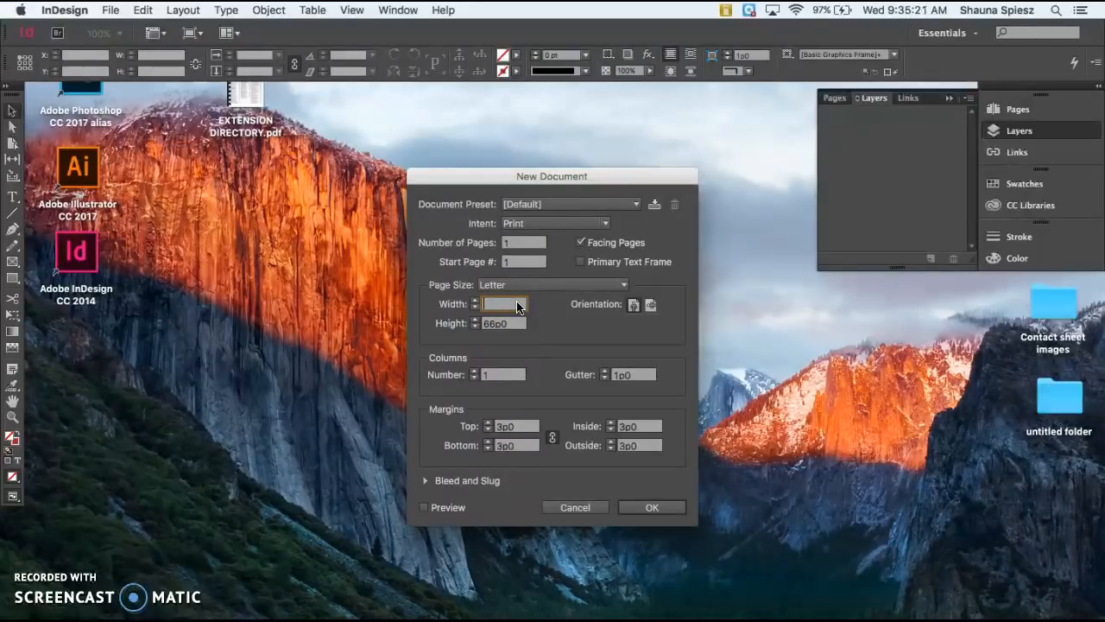
type("11in")
Set the page height to 8.5 in and create the landscape document
left_click_drag(537, 321, 510, 325)
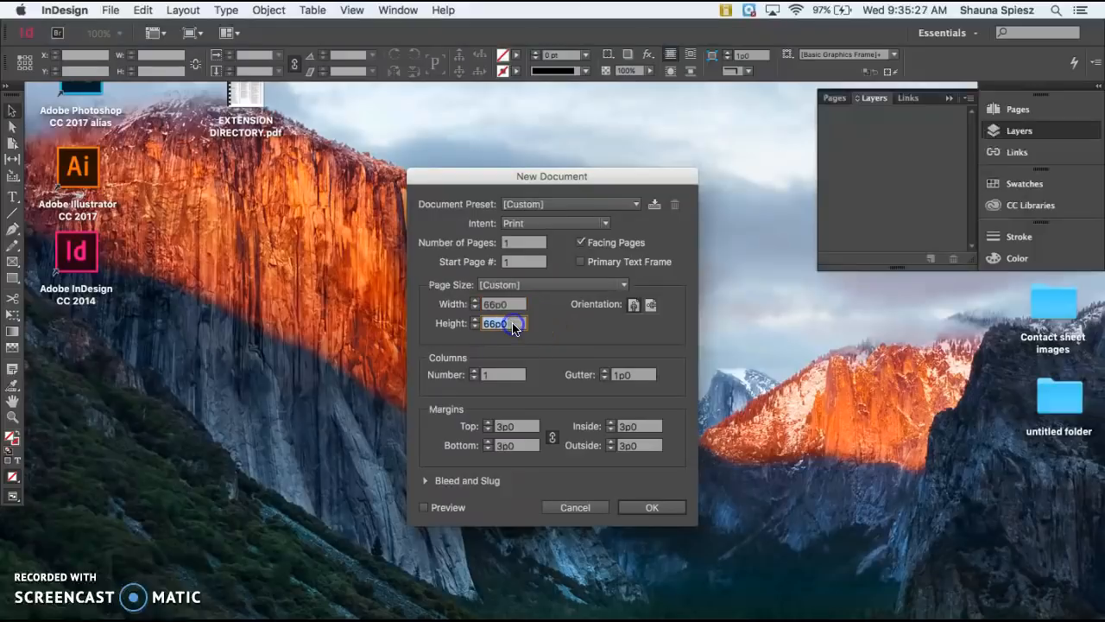
left_click(518, 308)
type("8.5in")
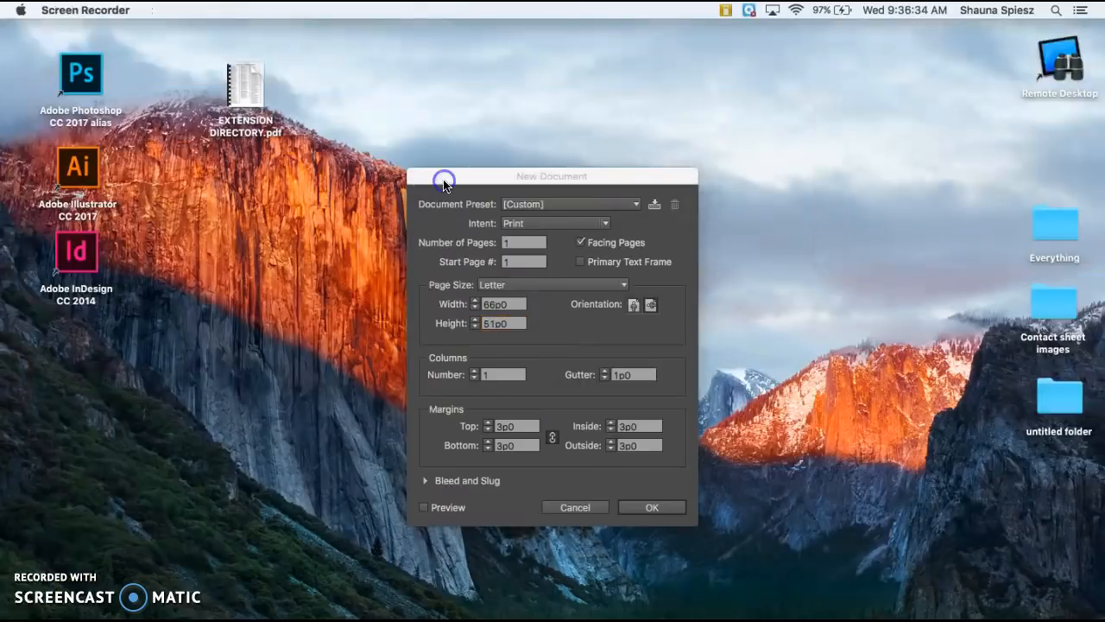
left_click(443, 182)
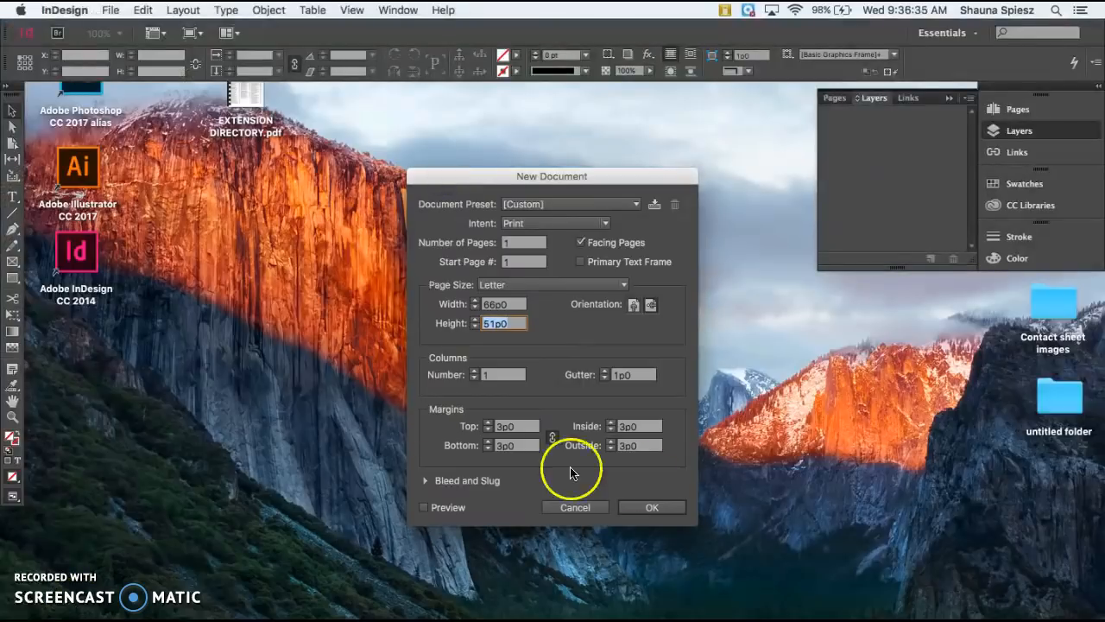
left_click(636, 506)
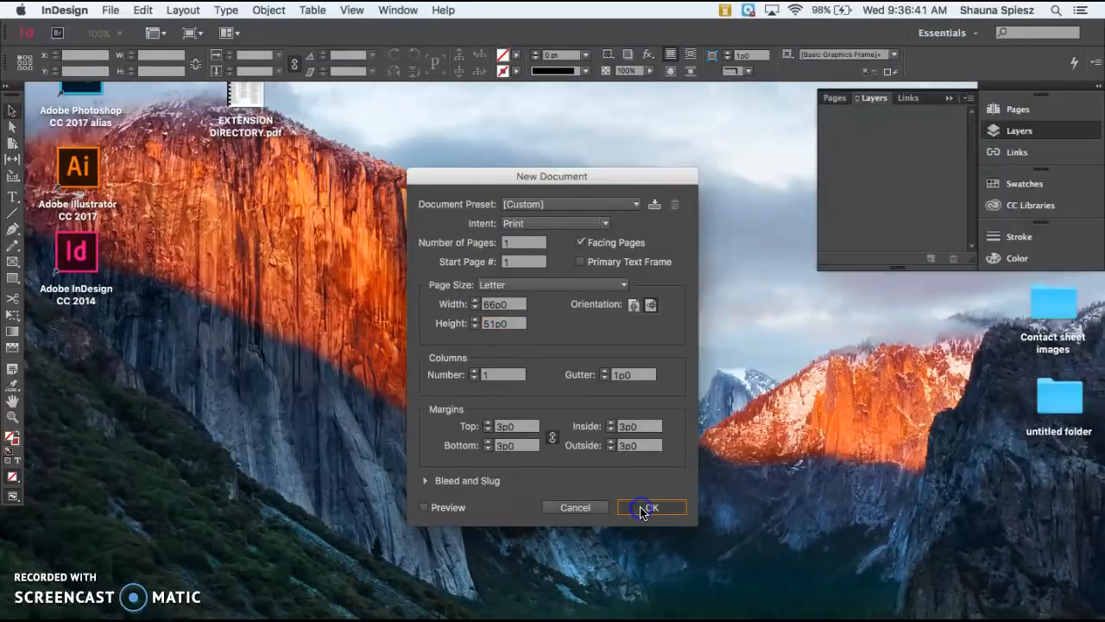
left_click(643, 510)
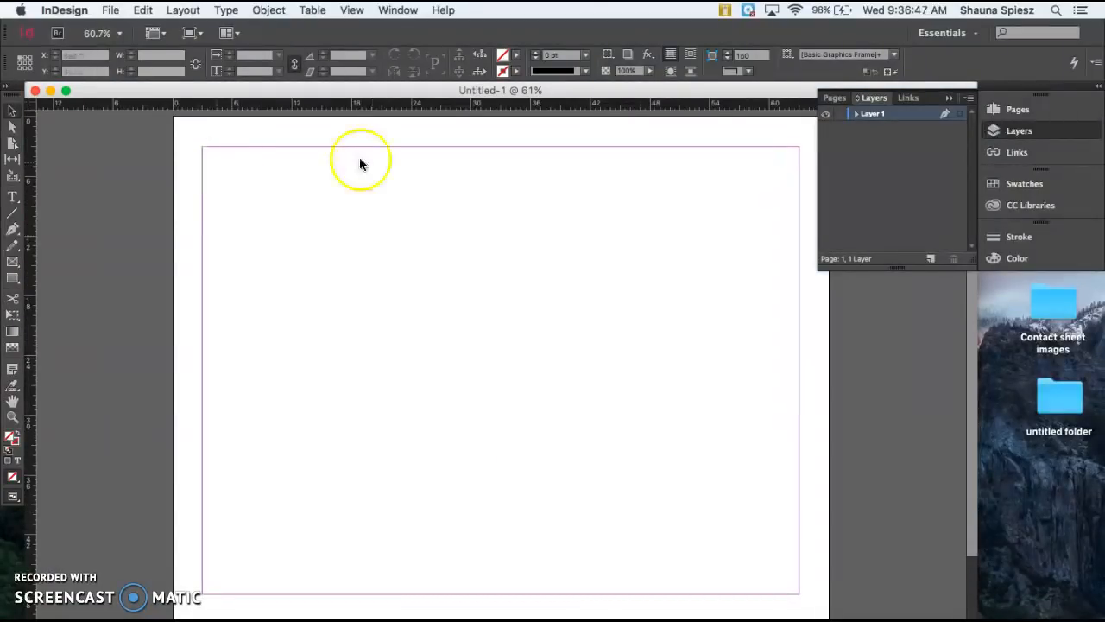
Place two horizontal ruler guides, one at Y 10p6 and one across the page at about Y 30p3.6
mouse_move(977, 440)
left_mouse_down()
mouse_move(1097, 444)
mouse_move(987, 440)
left_mouse_up()
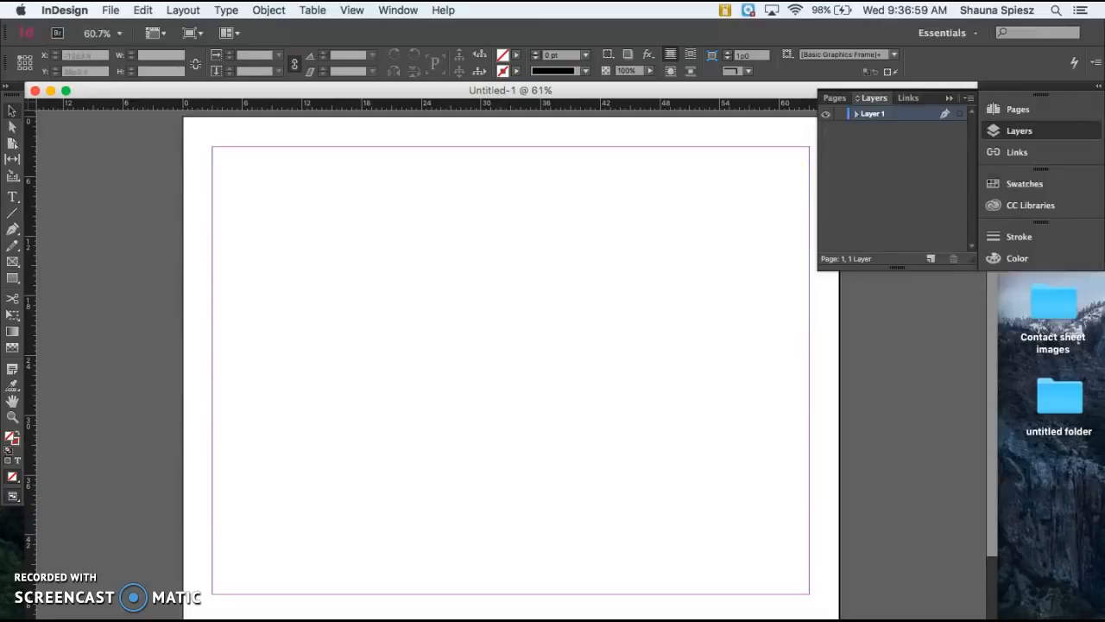
left_click(147, 93)
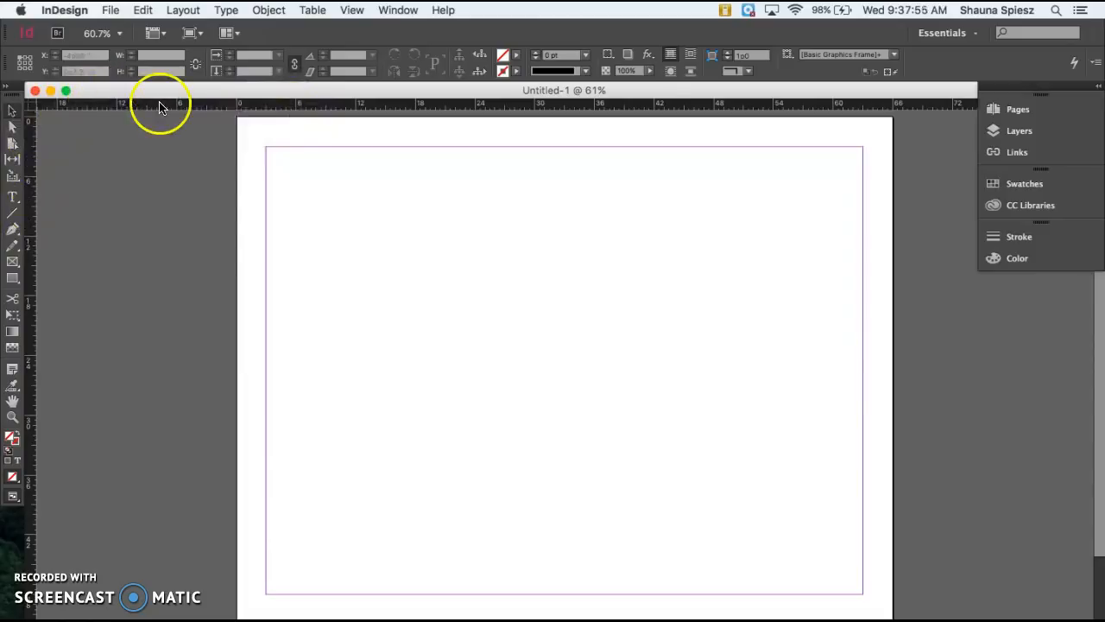
left_click_drag(159, 106, 167, 219)
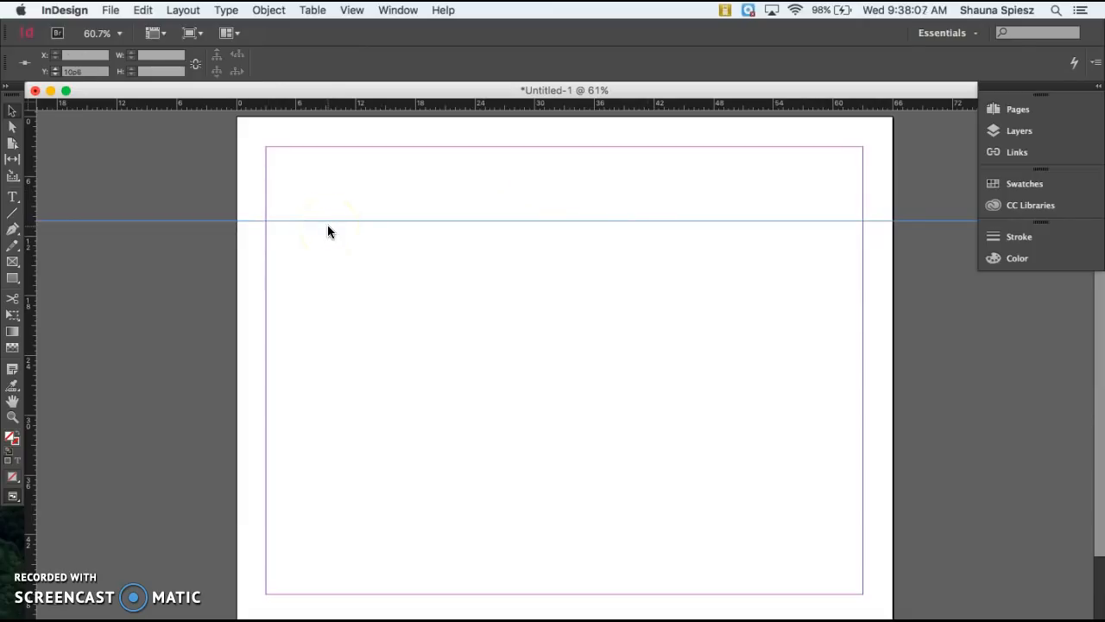
left_click_drag(348, 105, 414, 418)
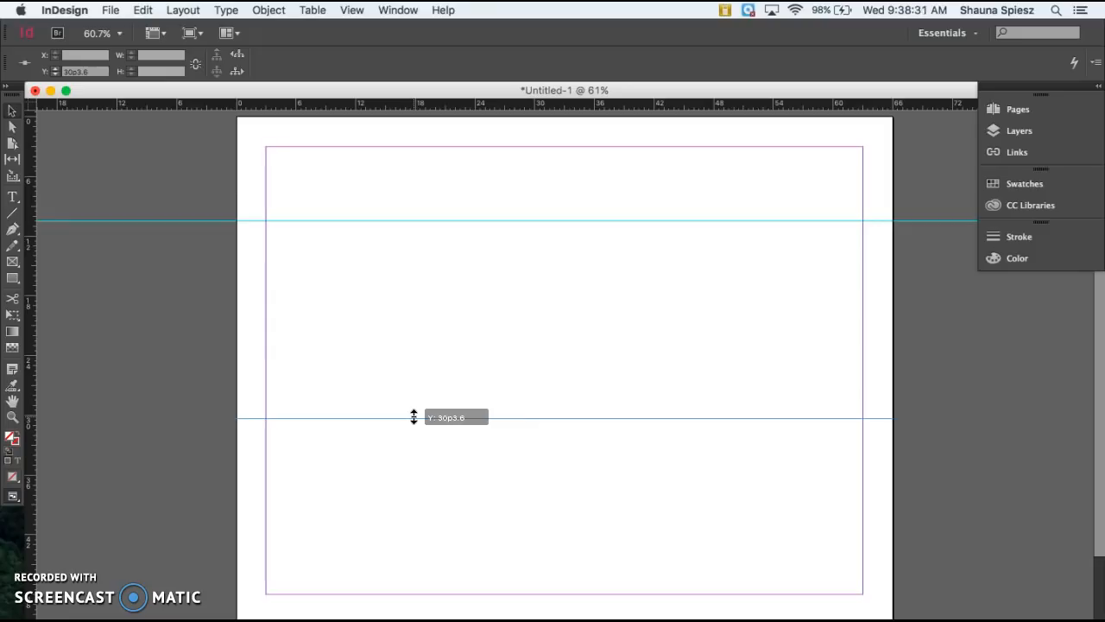
left_click_drag(414, 417, 413, 417)
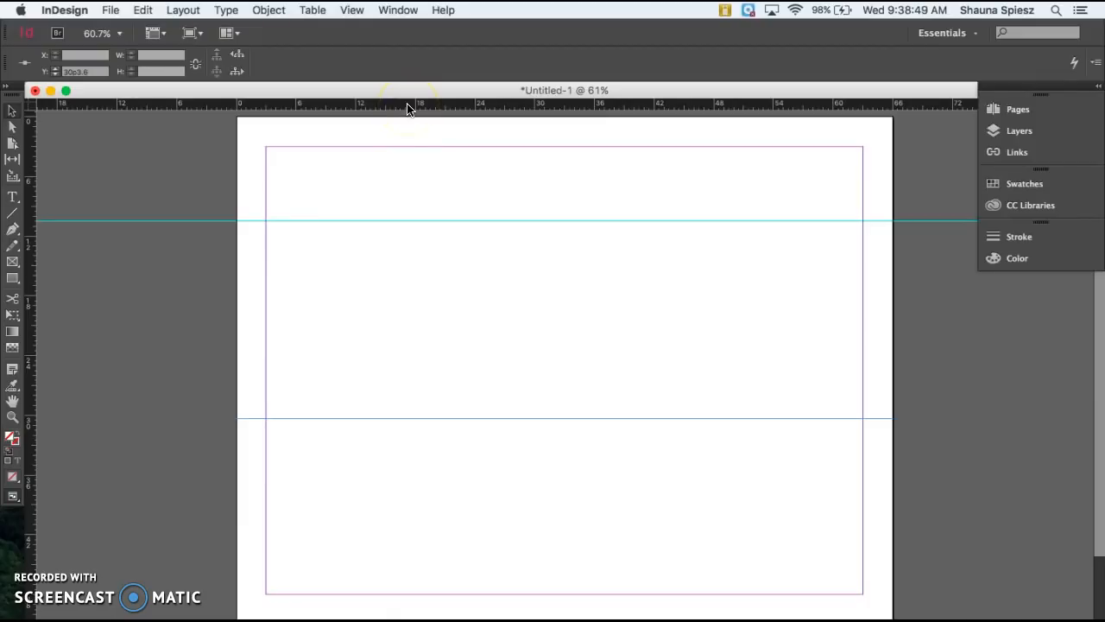
Place a third horizontal guide across the page at about Y 36p3.6 and delete it
left_click_drag(408, 106, 420, 476)
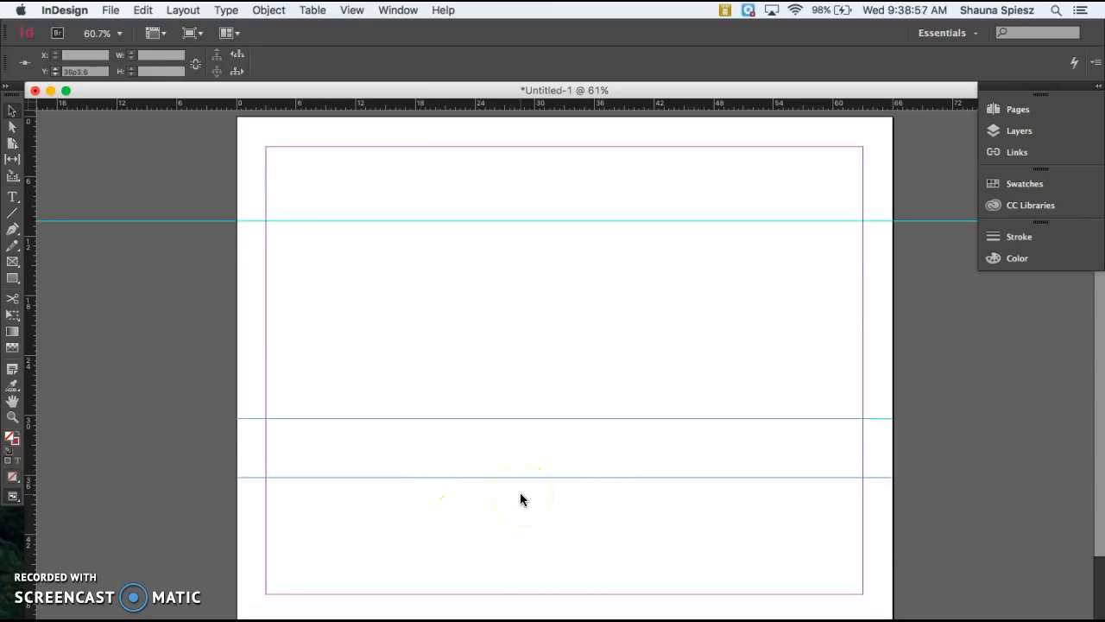
left_click(502, 479)
left_click_drag(501, 477, 500, 477)
left_click(501, 480)
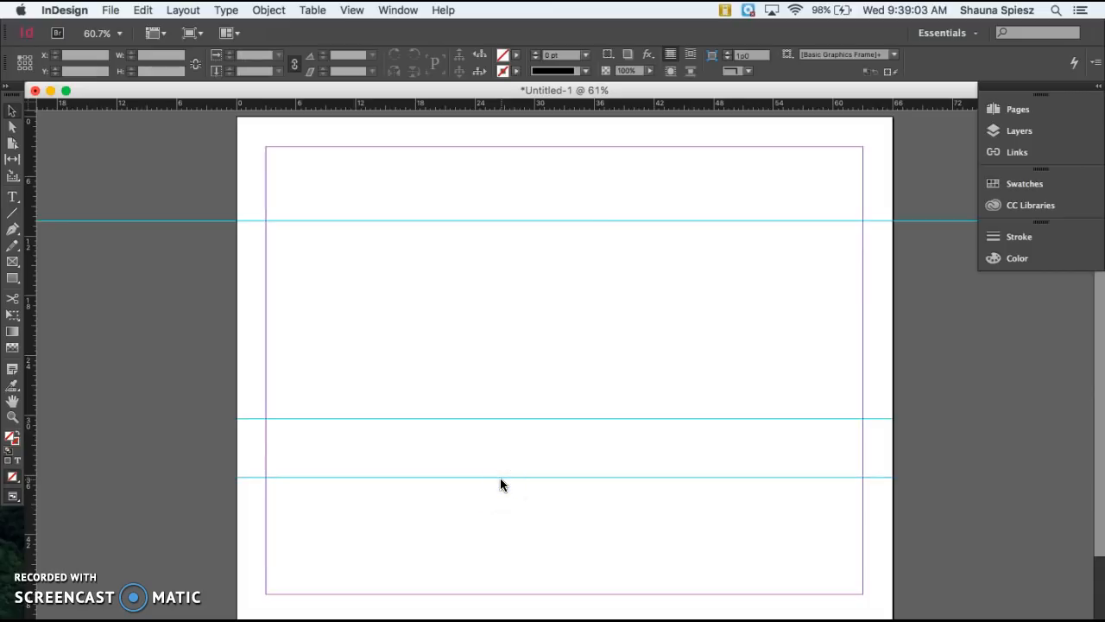
left_click(500, 475)
key("Delete")
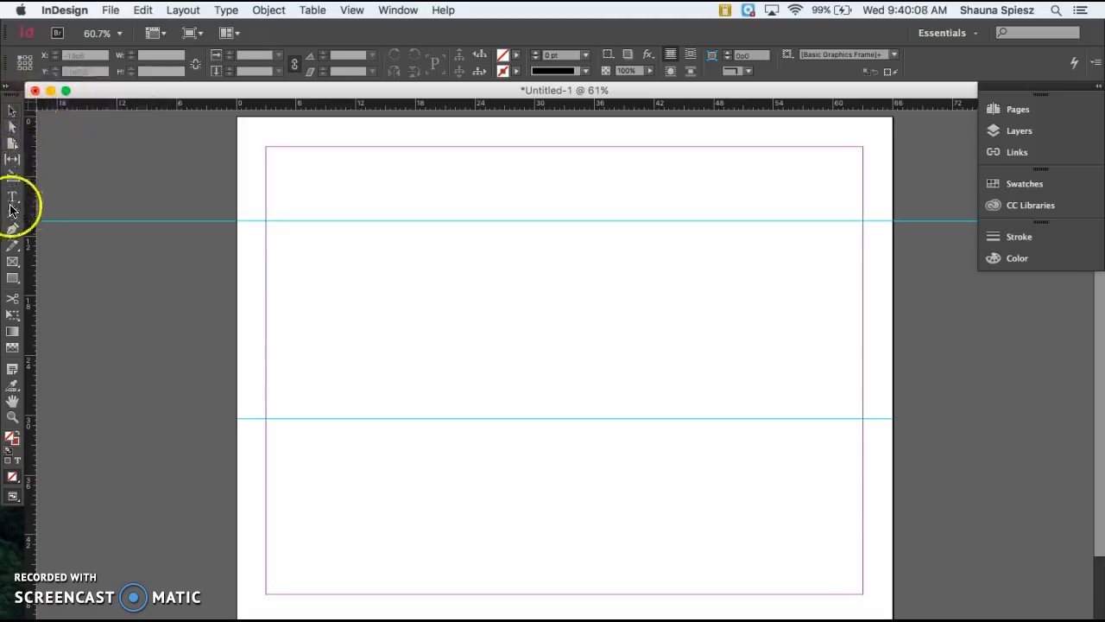
Draw a rectangular placeholder frame about 14p8 wide and 19p10 high between the two guides, starting at the page's inner margin
left_click(12, 262)
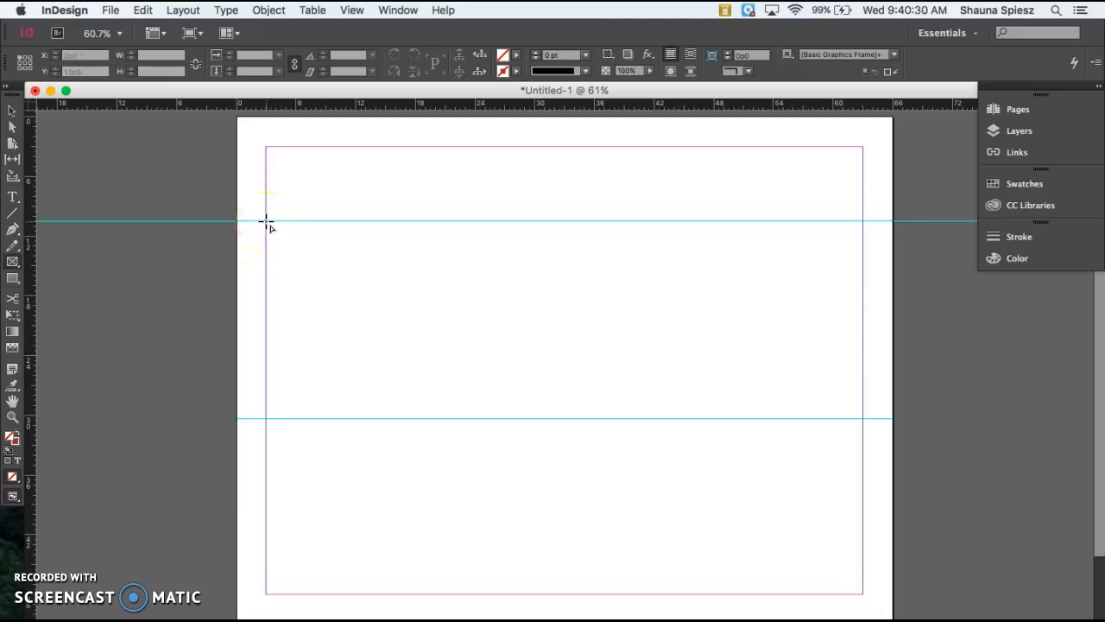
left_click_drag(266, 221, 409, 416)
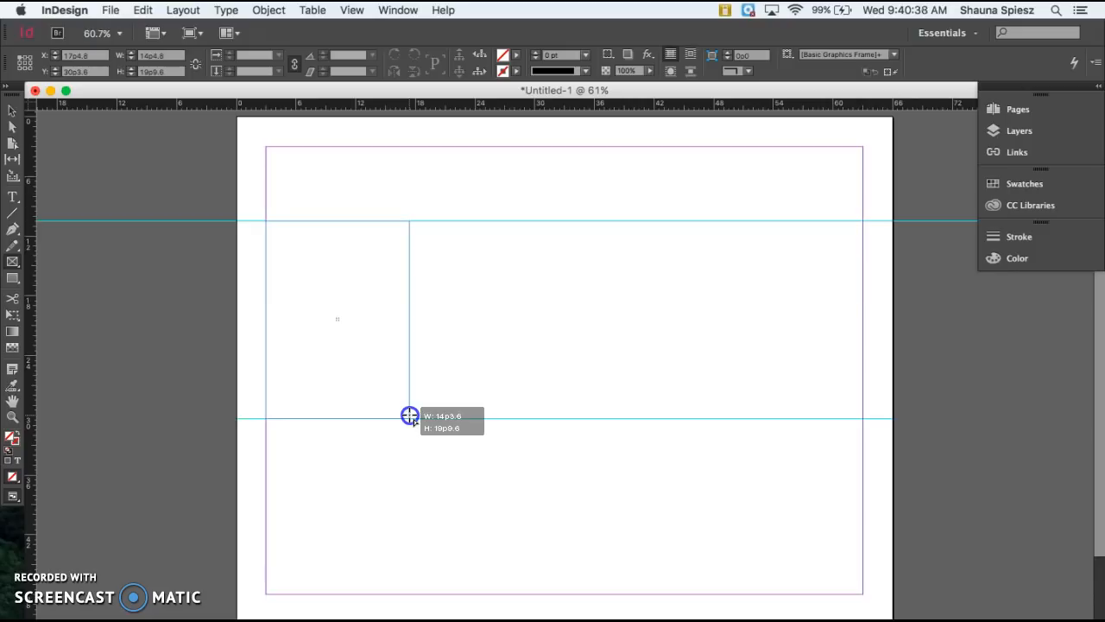
key("shift")
left_click_drag(410, 416, 462, 442)
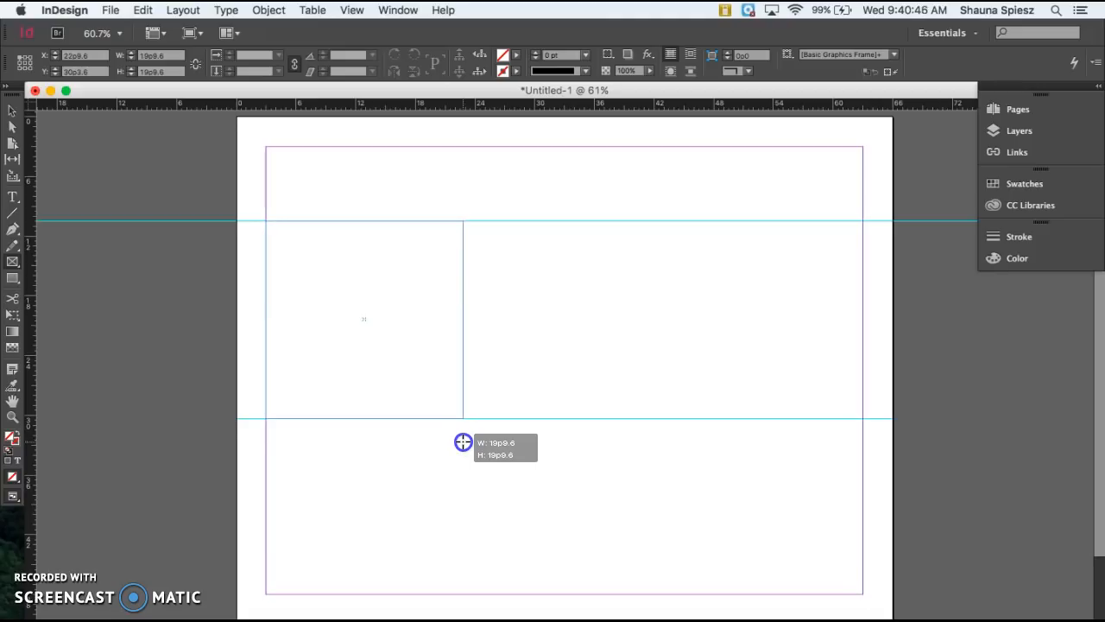
mouse_move(463, 442)
left_mouse_down()
mouse_move(353, 348)
mouse_move(412, 418)
left_mouse_up()
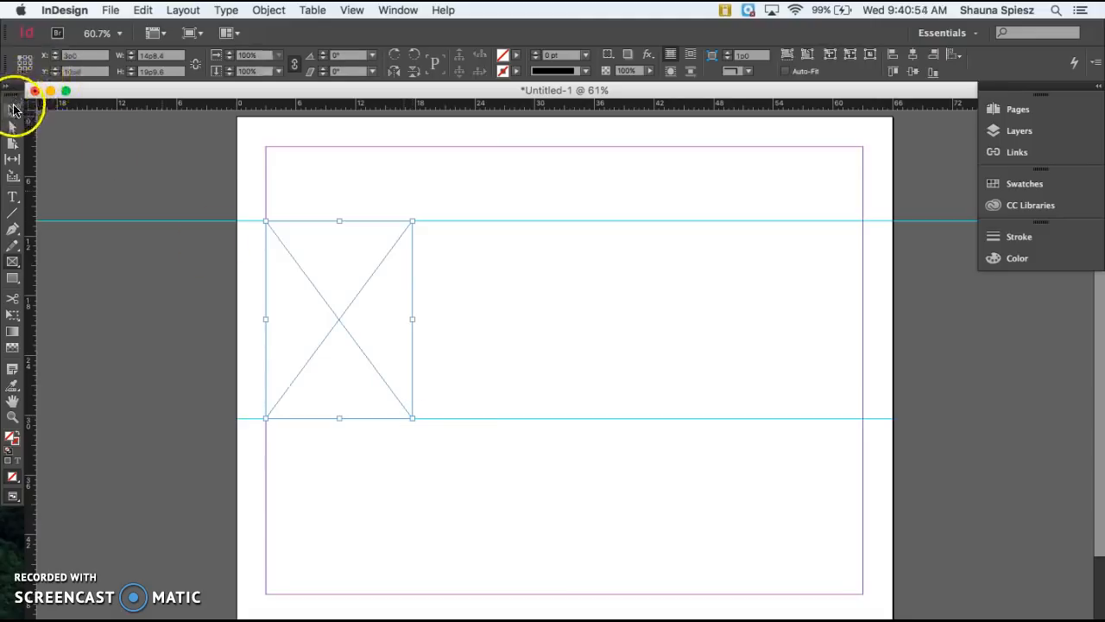
Duplicate the frame twice and align the copies between the guides with equal gaps, at X 19p0 and X 35p0
left_click(12, 114)
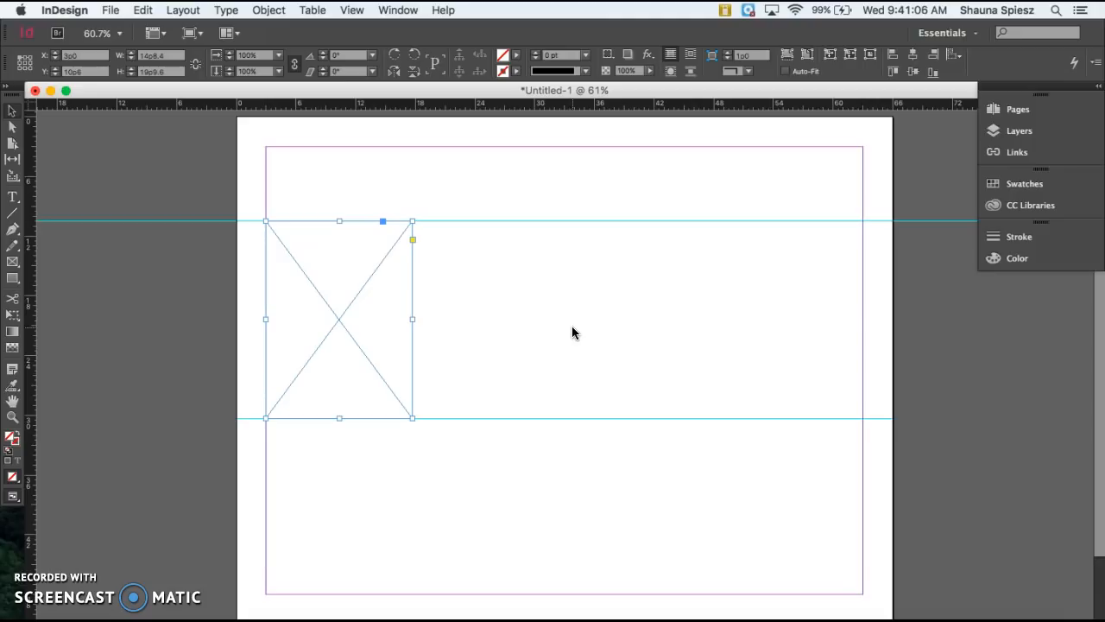
key("super+v")
left_click_drag(561, 372, 495, 322)
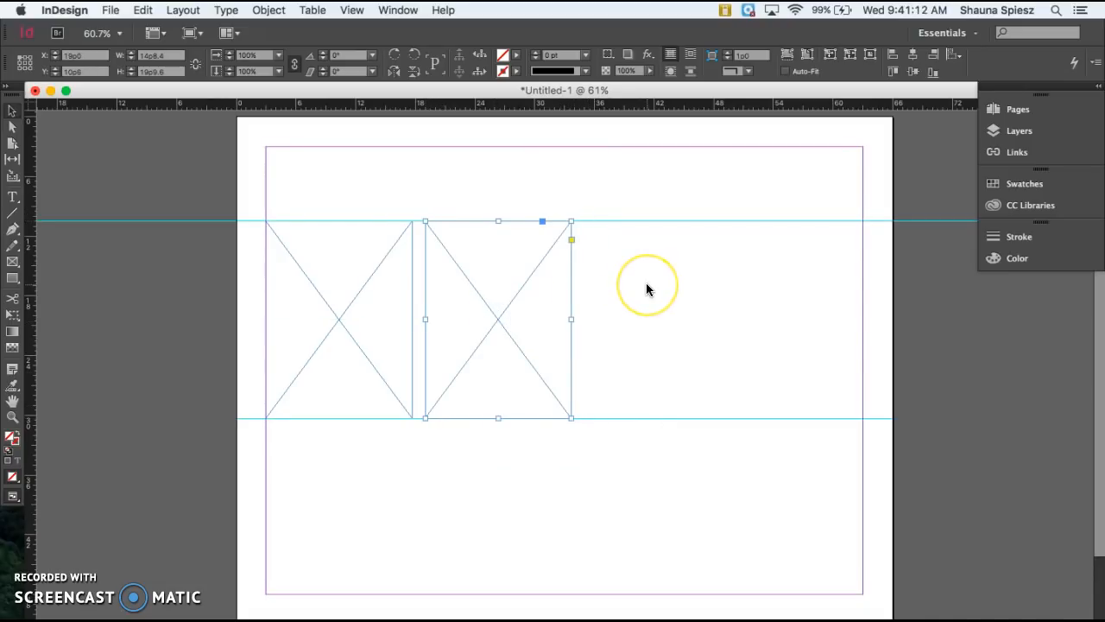
key("super+v")
left_click_drag(573, 371, 664, 310)
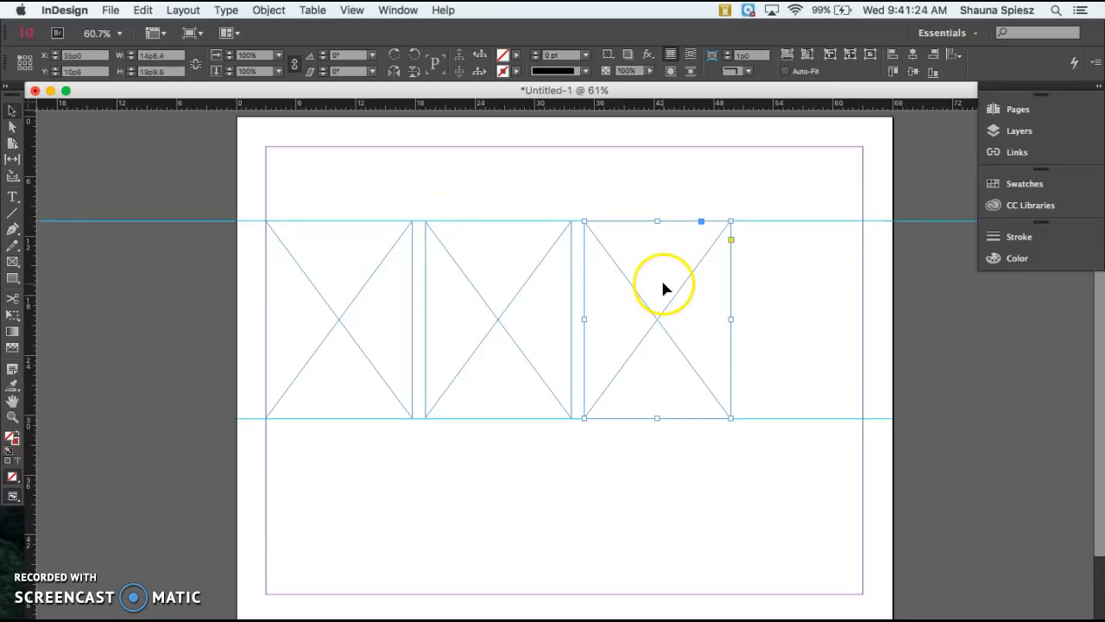
mouse_move(653, 321)
left_mouse_down()
mouse_move(664, 318)
mouse_move(653, 324)
left_mouse_up()
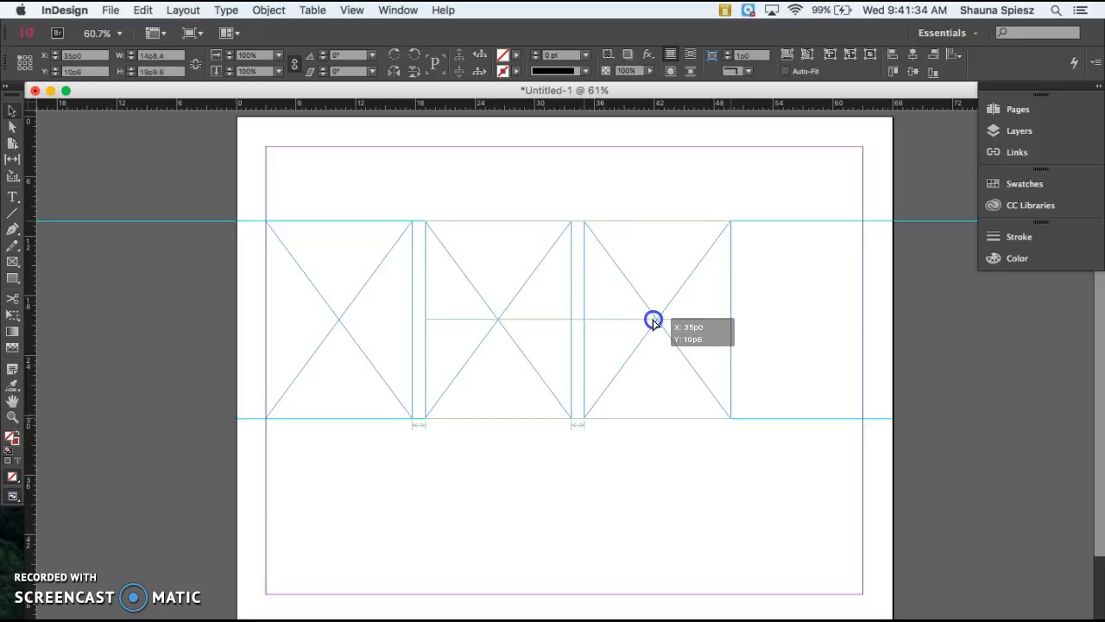
left_click_drag(654, 322, 657, 321)
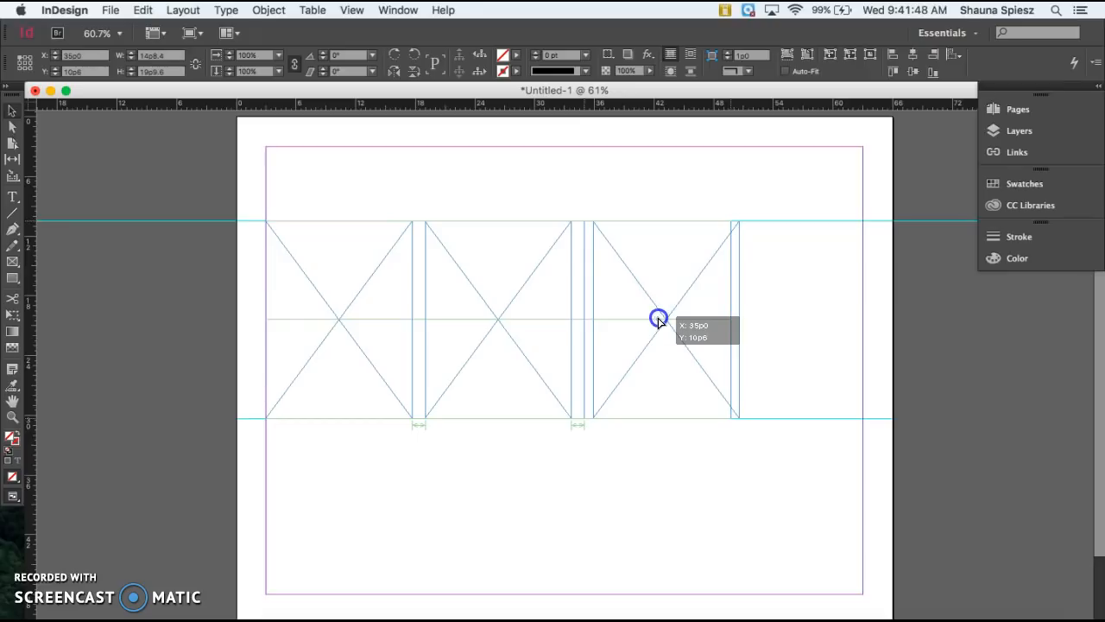
left_click_drag(658, 320, 660, 321)
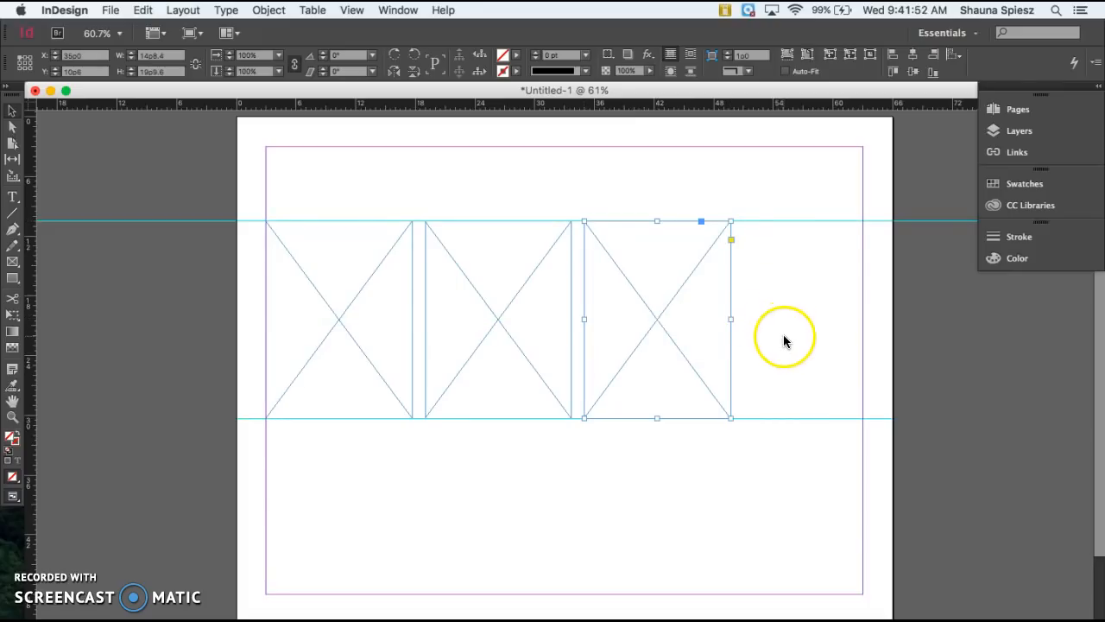
Add a fourth copy of the frame at the end of the row with the same gap, at X 51p0
key("super+v")
left_click(585, 370)
left_click_drag(560, 439, 809, 390)
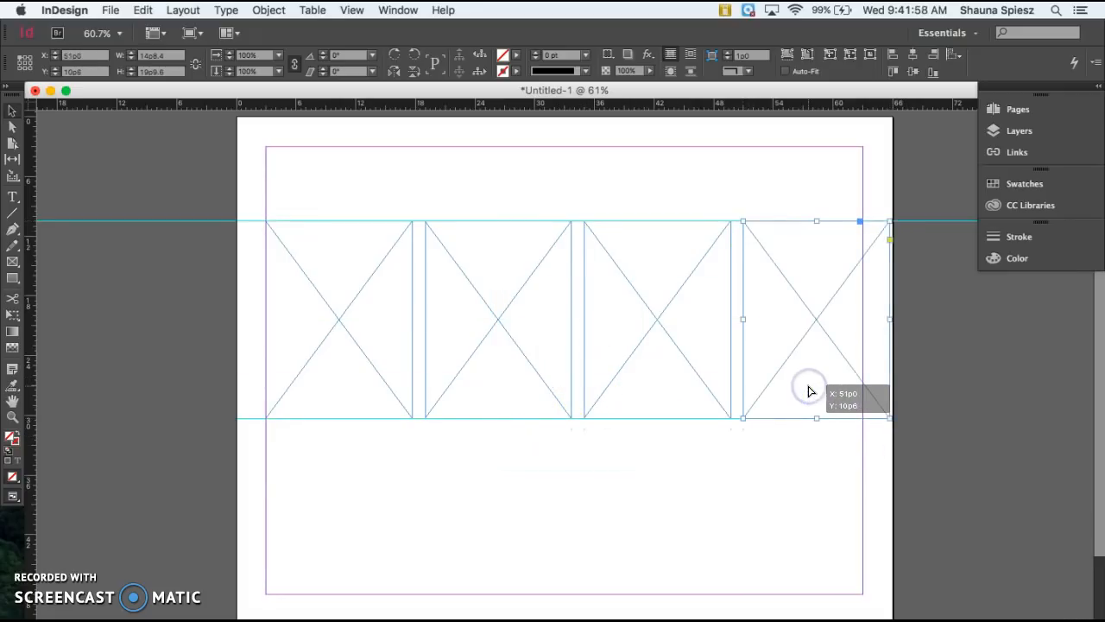
left_click(376, 470)
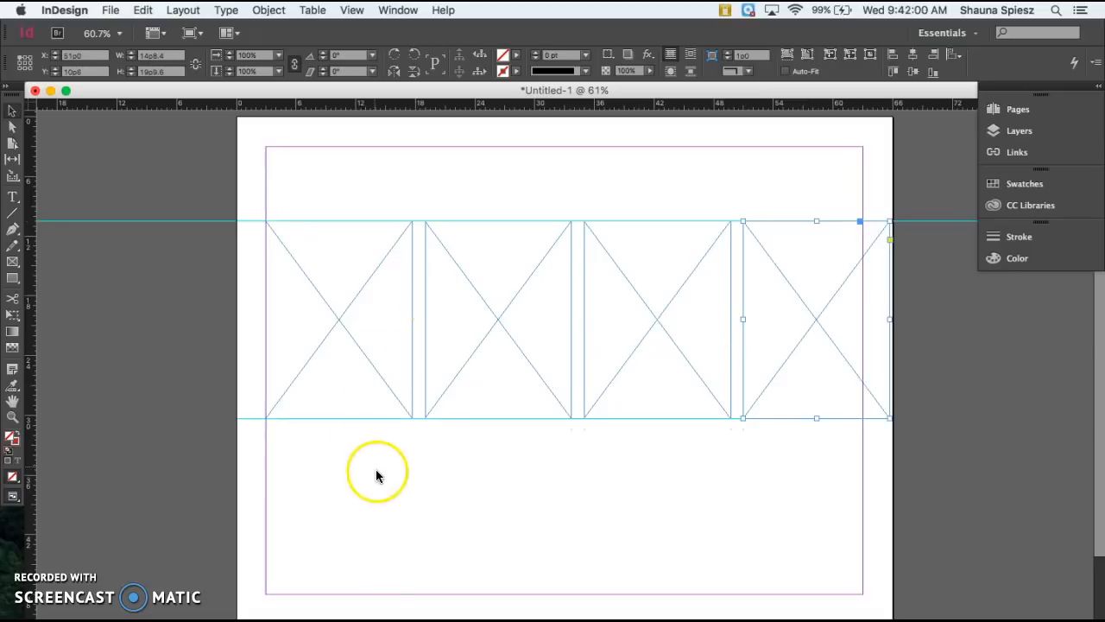
left_click(594, 263)
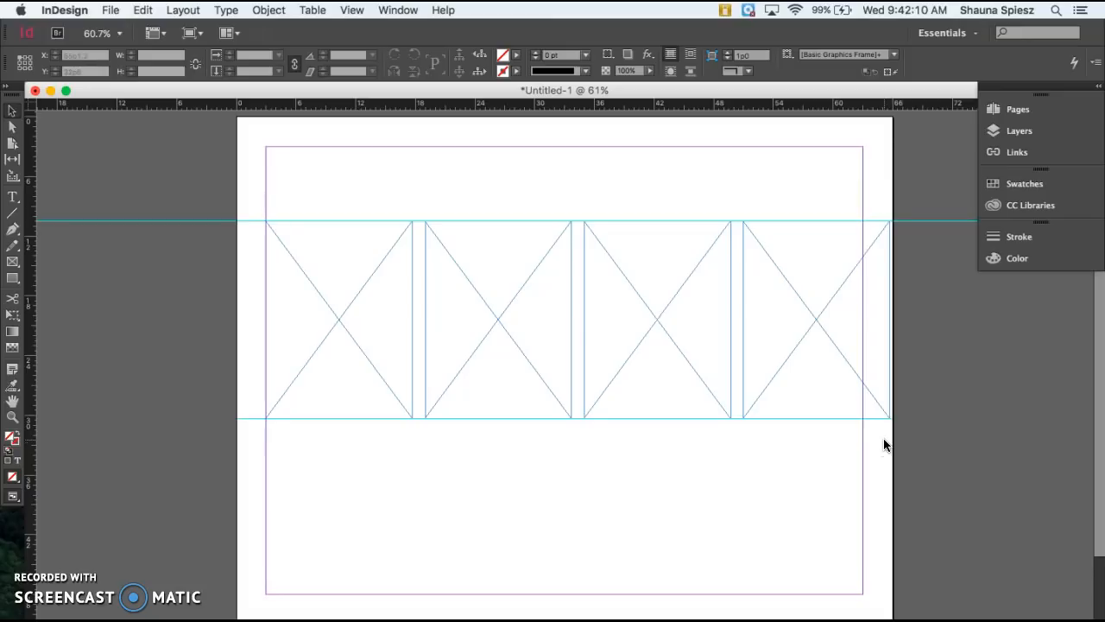
Scale all four frames down together proportionally to a total width of about 49p0
left_click_drag(879, 475, 239, 189)
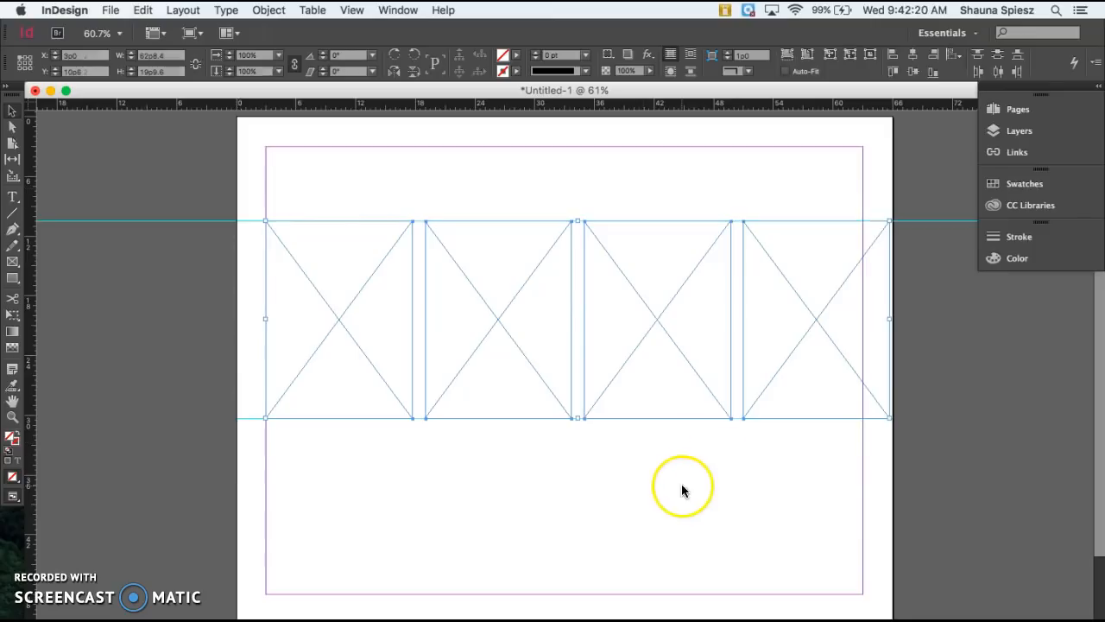
left_click_drag(892, 414, 747, 337)
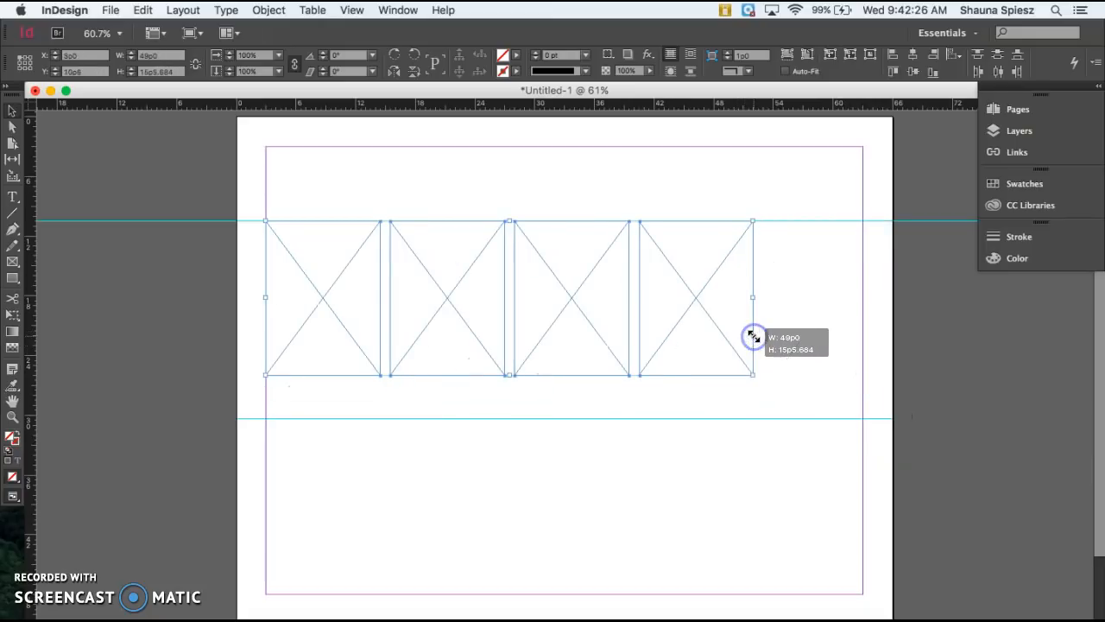
left_click(739, 440)
Add a fifth copy of the scaled frame at the end of the row with equal spacing, at about X 53p0
left_click(708, 308)
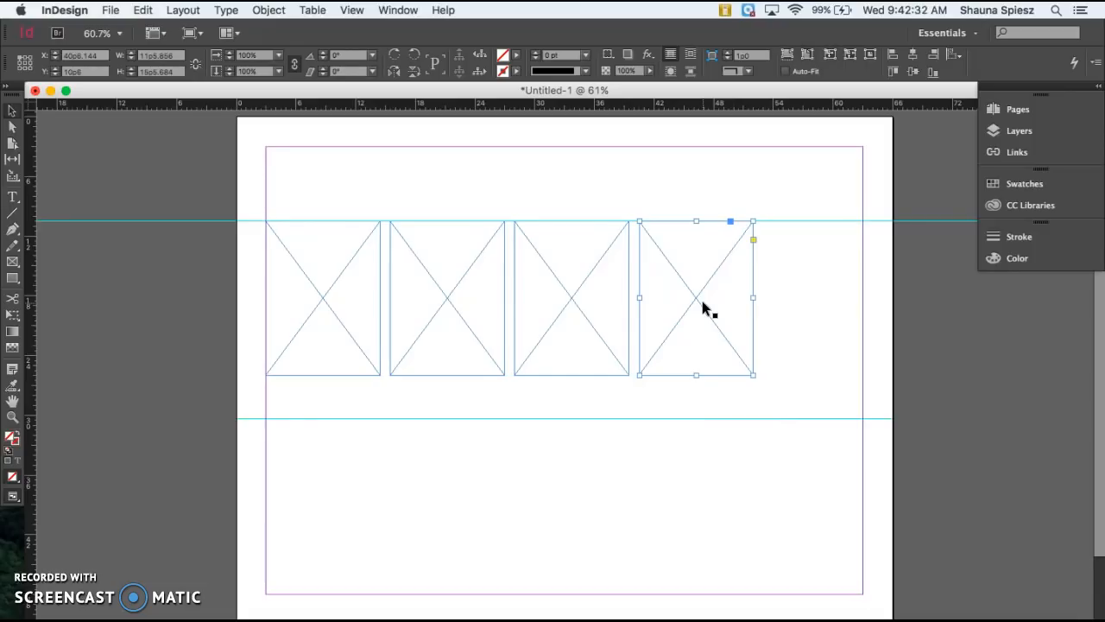
key("super+v")
left_click(619, 354)
left_click_drag(578, 388, 834, 316)
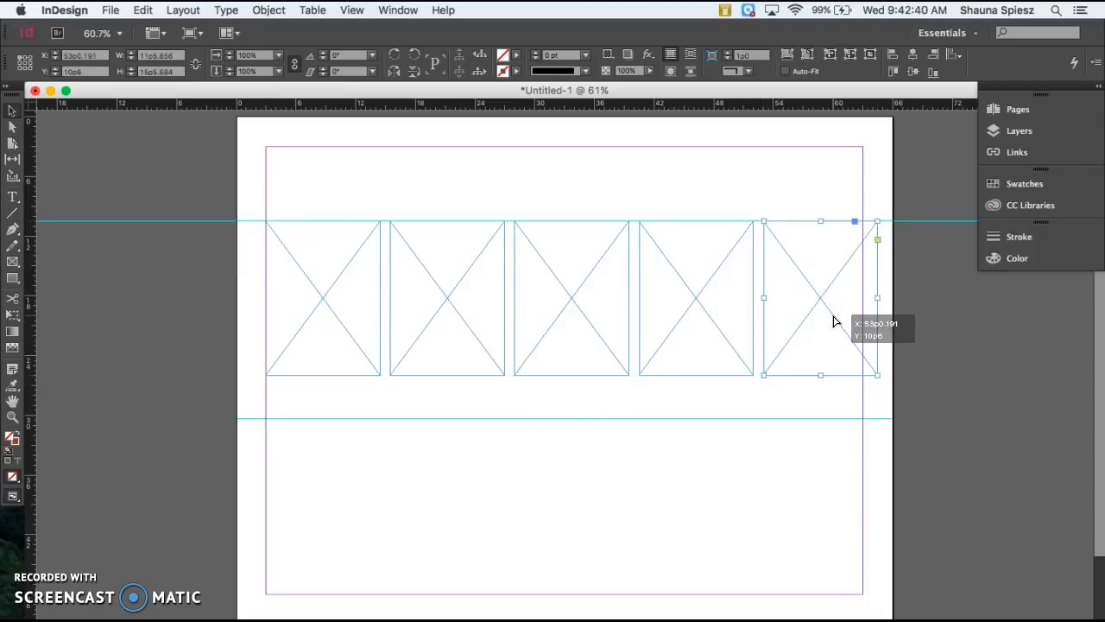
Scale all five frames down together proportionally so the row spans exactly between the page's side margins
left_click(637, 466)
left_click_drag(884, 399, 248, 182)
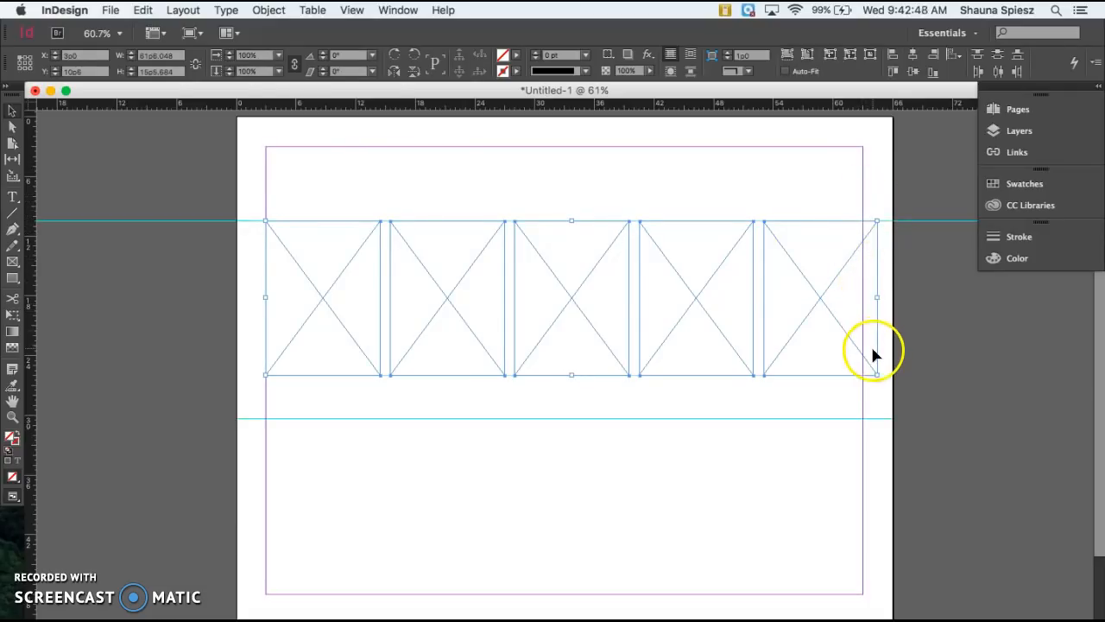
left_click_drag(877, 373, 862, 371)
left_click(881, 370)
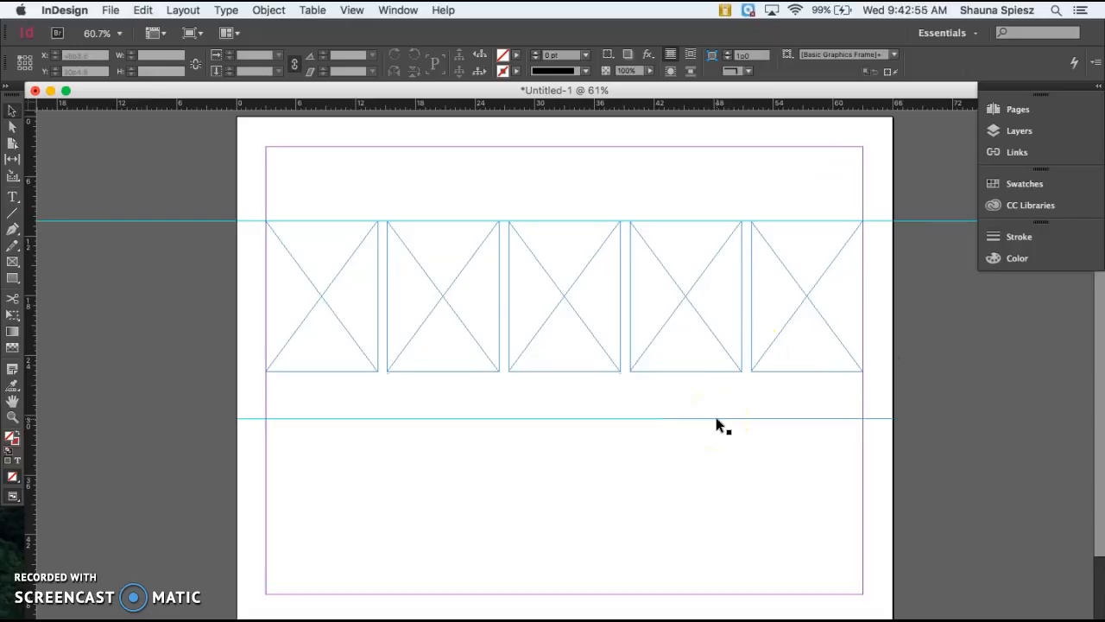
left_click(559, 441)
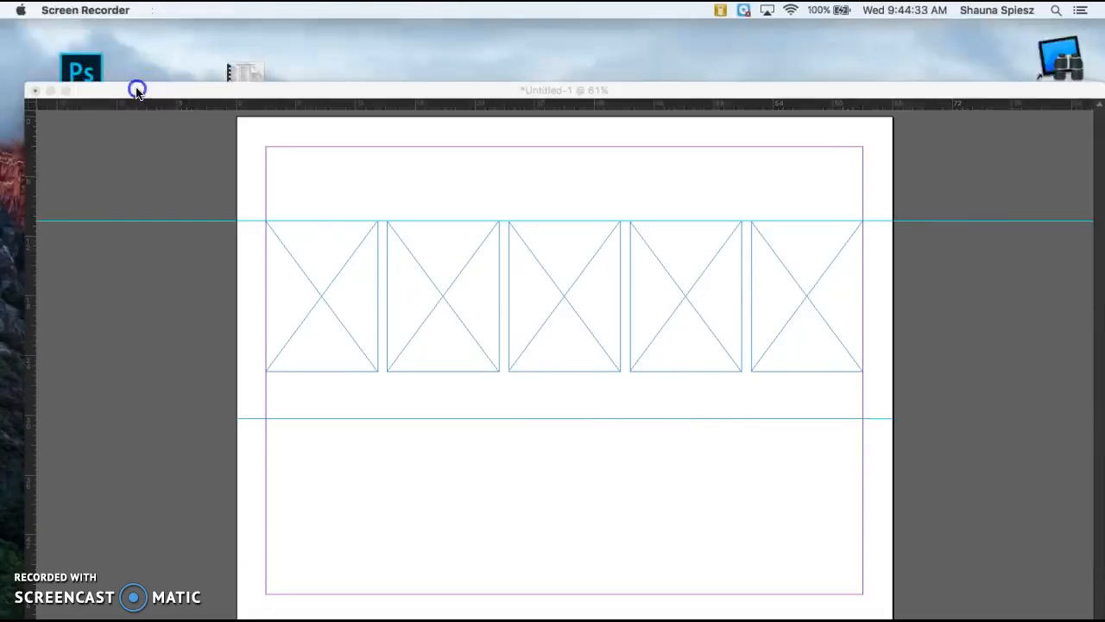
Place the image s.jpg from the LETTERS folder on the Desktop into the first frame of the row
left_click(138, 91)
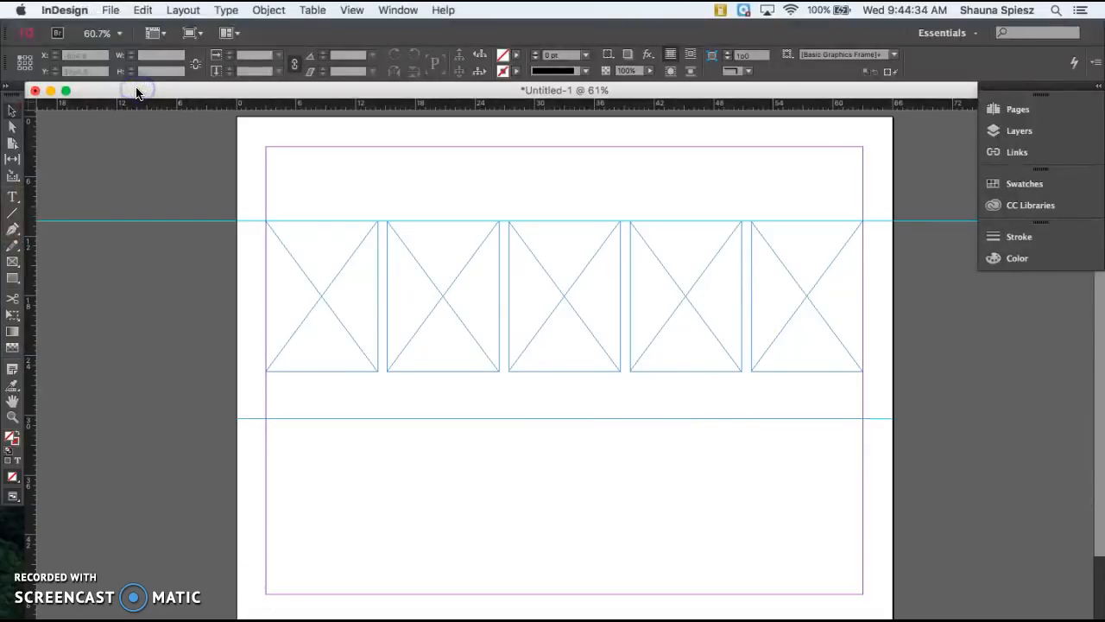
left_click(326, 299)
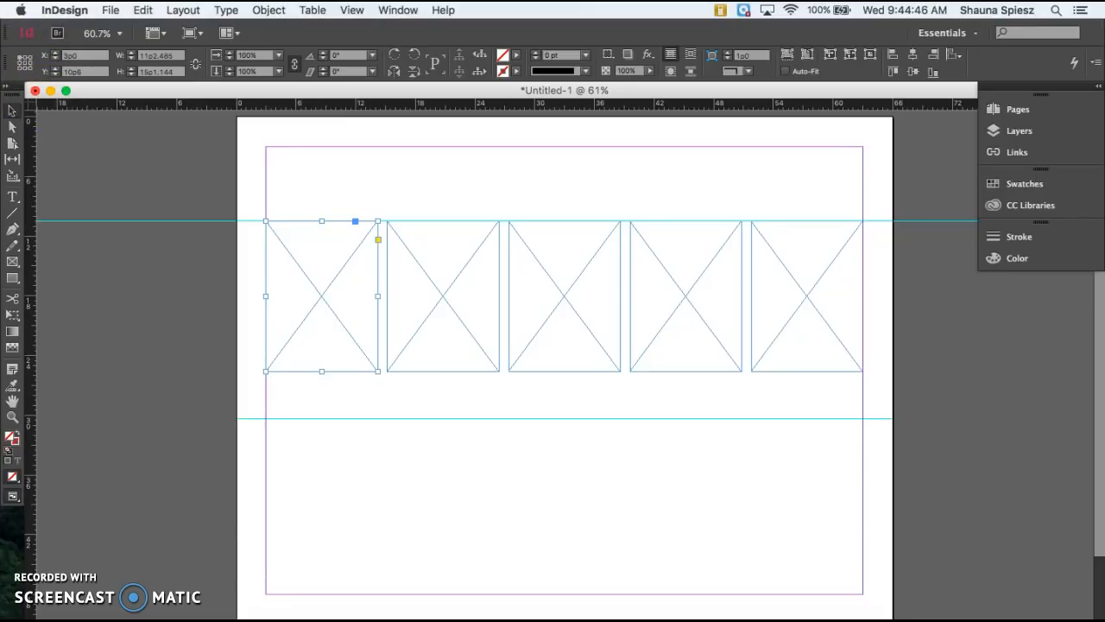
left_click(110, 9)
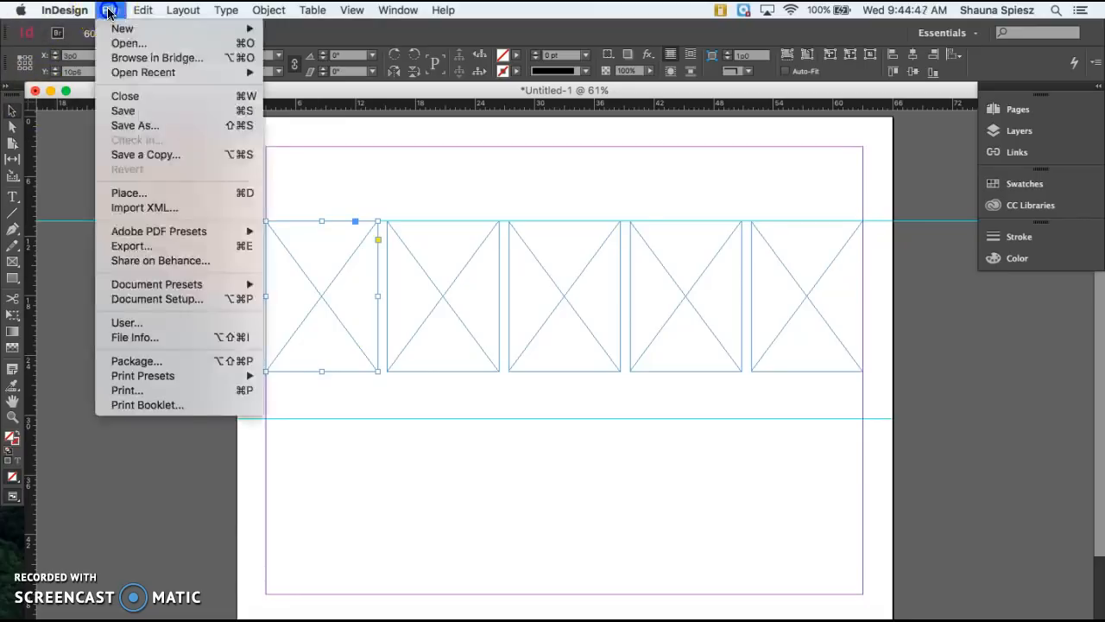
left_click(135, 193)
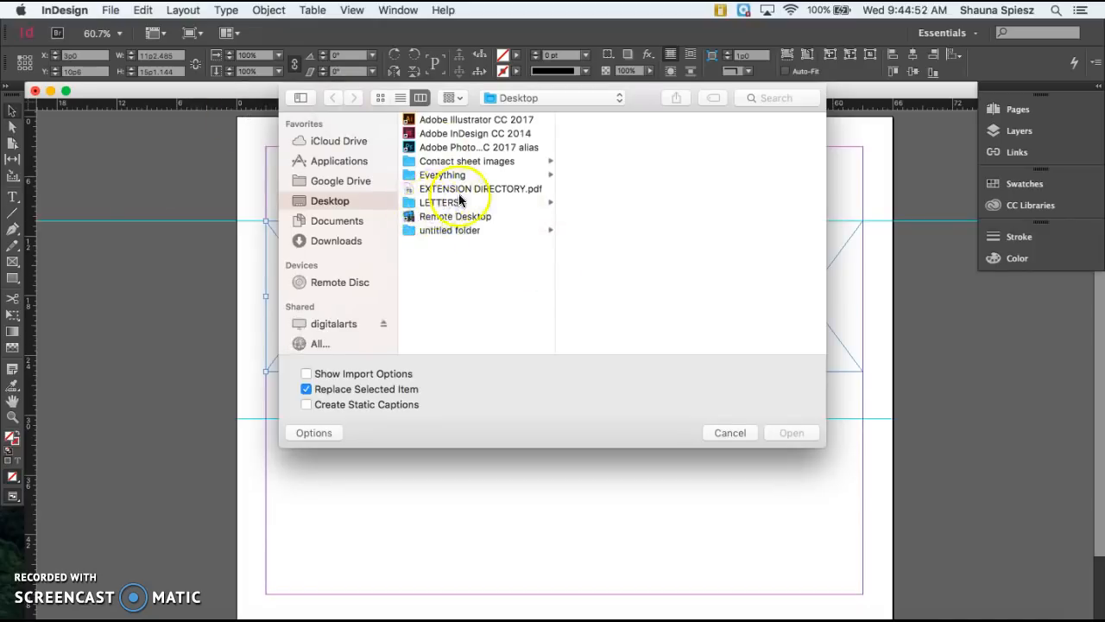
left_click(461, 203)
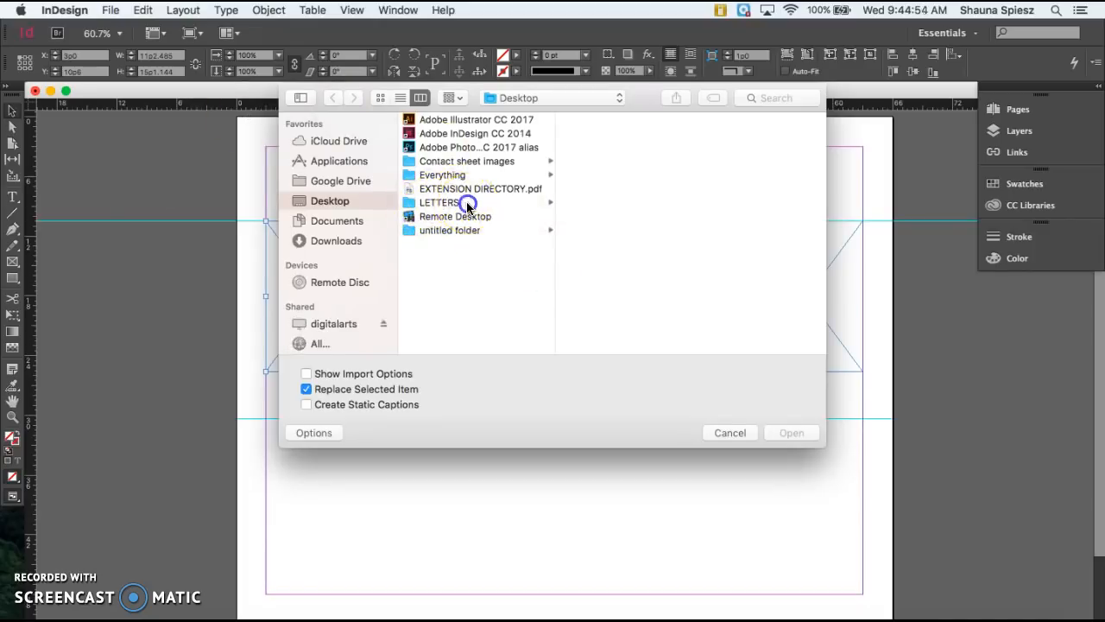
left_click(592, 176)
left_click(787, 432)
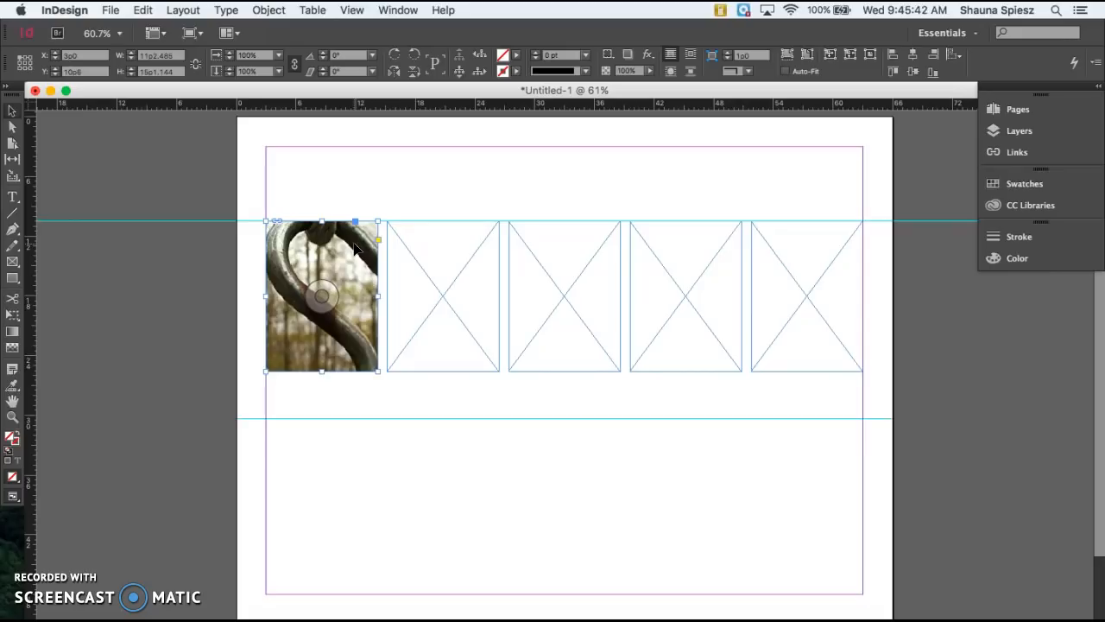
Set the document's display performance to High Quality Display
left_click(351, 11)
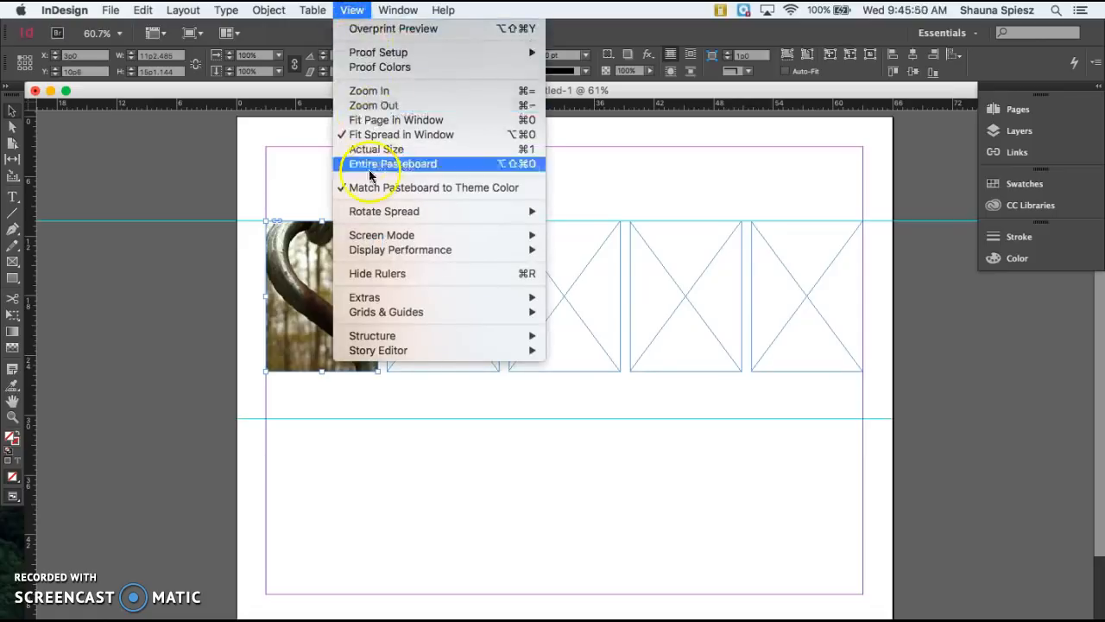
mouse_move(383, 251)
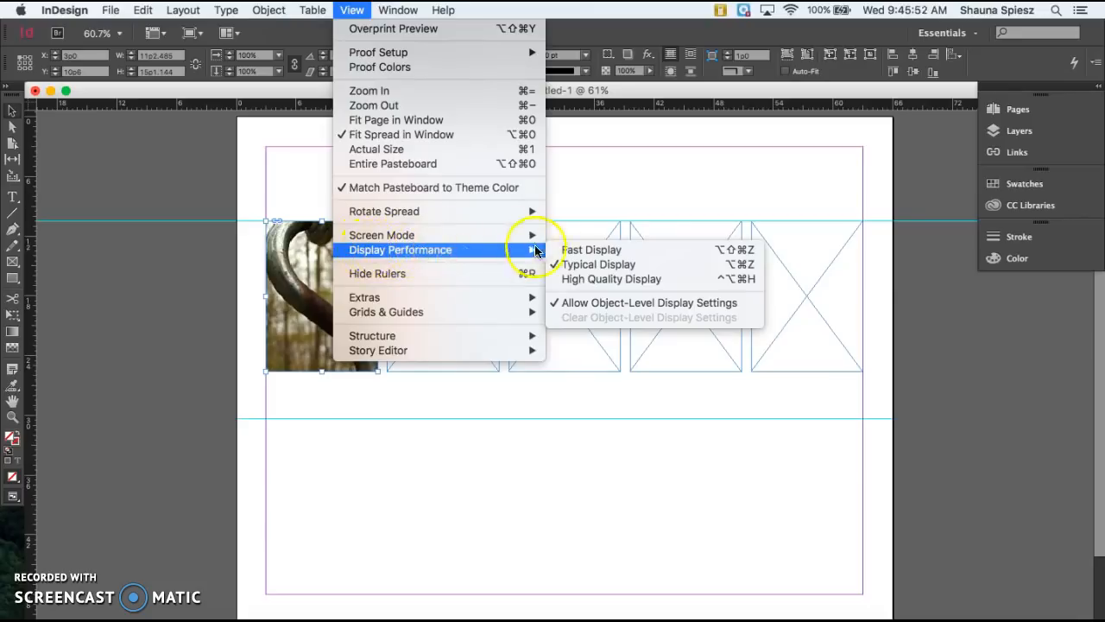
left_click(585, 280)
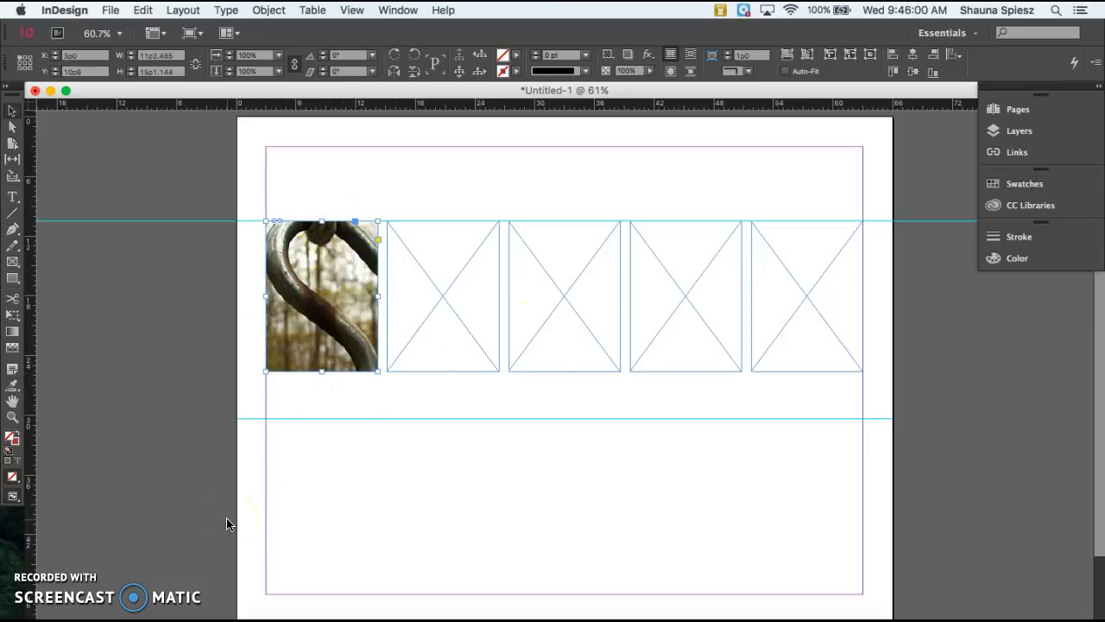
Try to scale the S-hook image down by its corners to fit the first frame, and undo the last resize
left_click(329, 290)
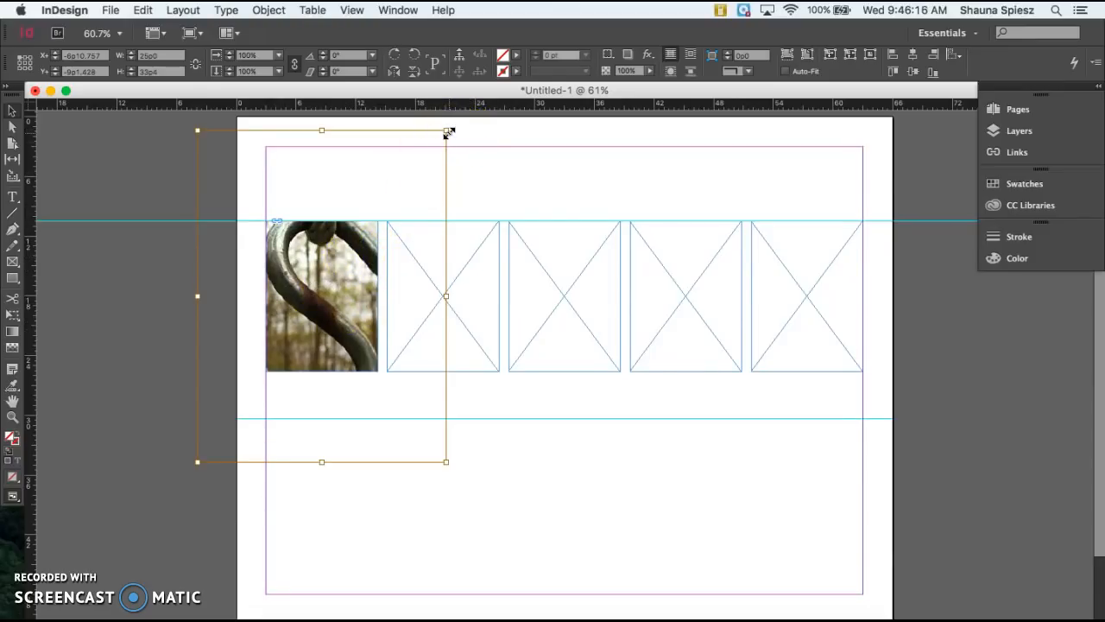
left_click_drag(445, 132, 377, 231)
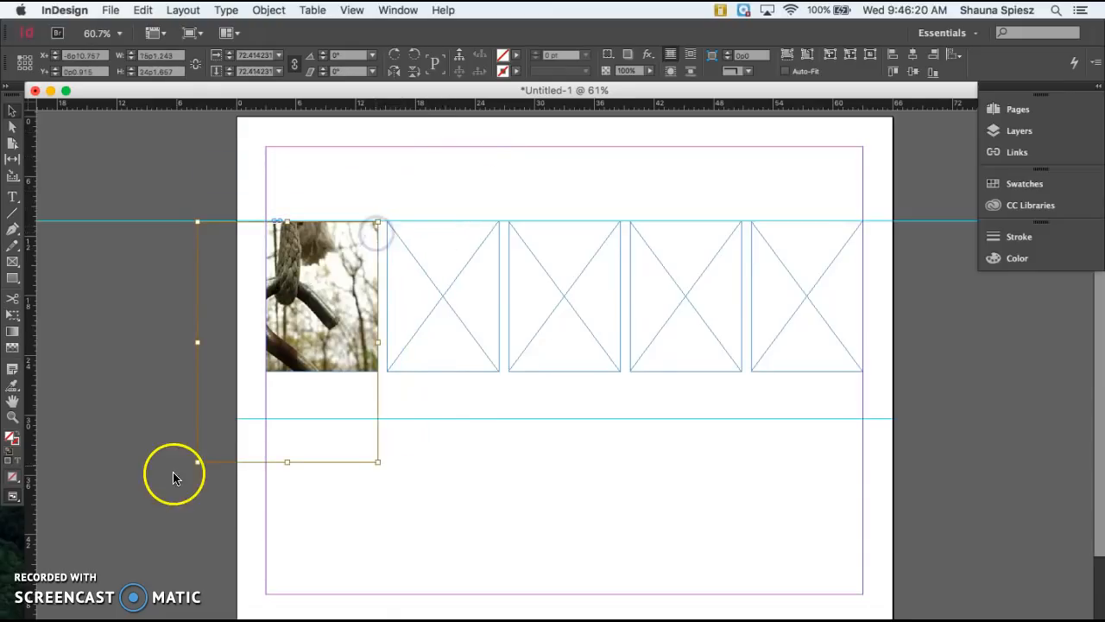
left_click_drag(198, 462, 266, 370)
left_click(295, 483)
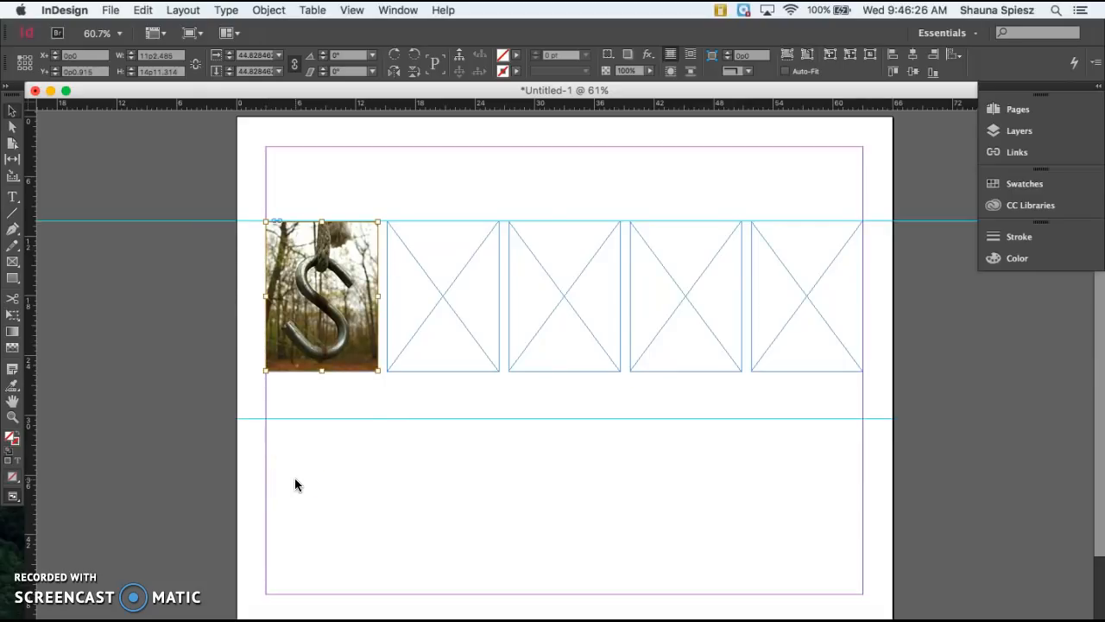
key("super+z")
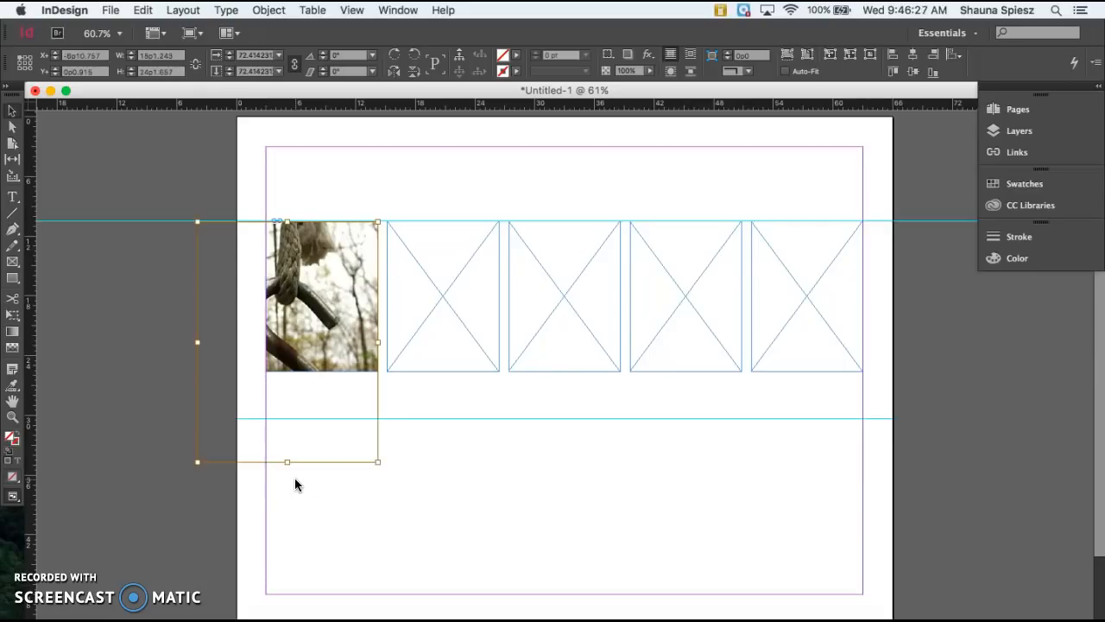
Fit the S-hook image to the first frame with Fill Frame Proportionally
right_click(317, 295)
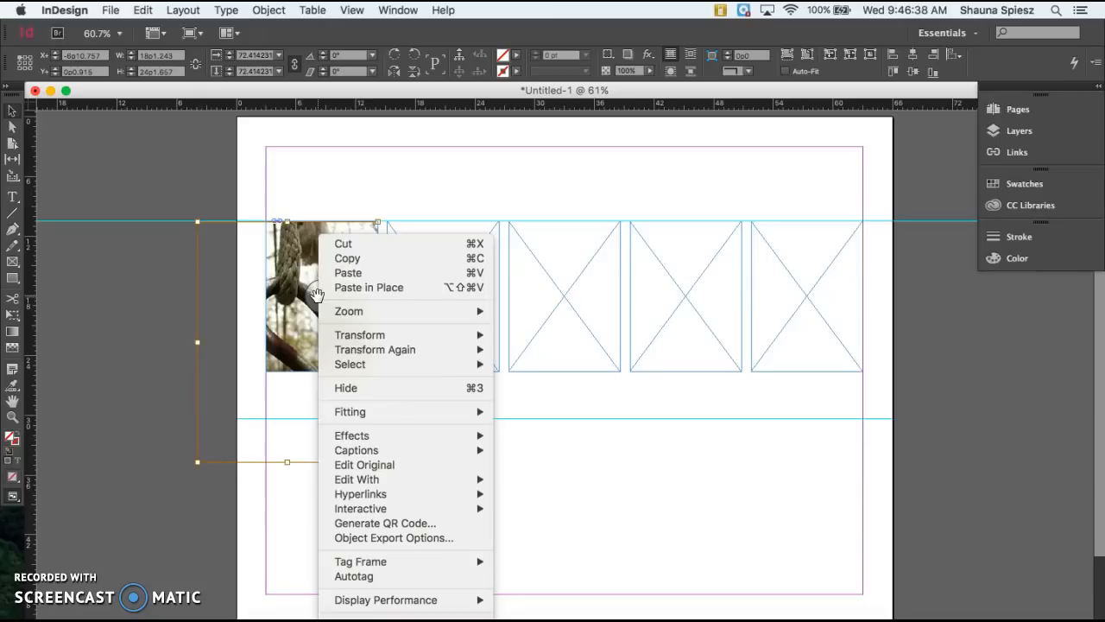
mouse_move(361, 337)
mouse_move(364, 412)
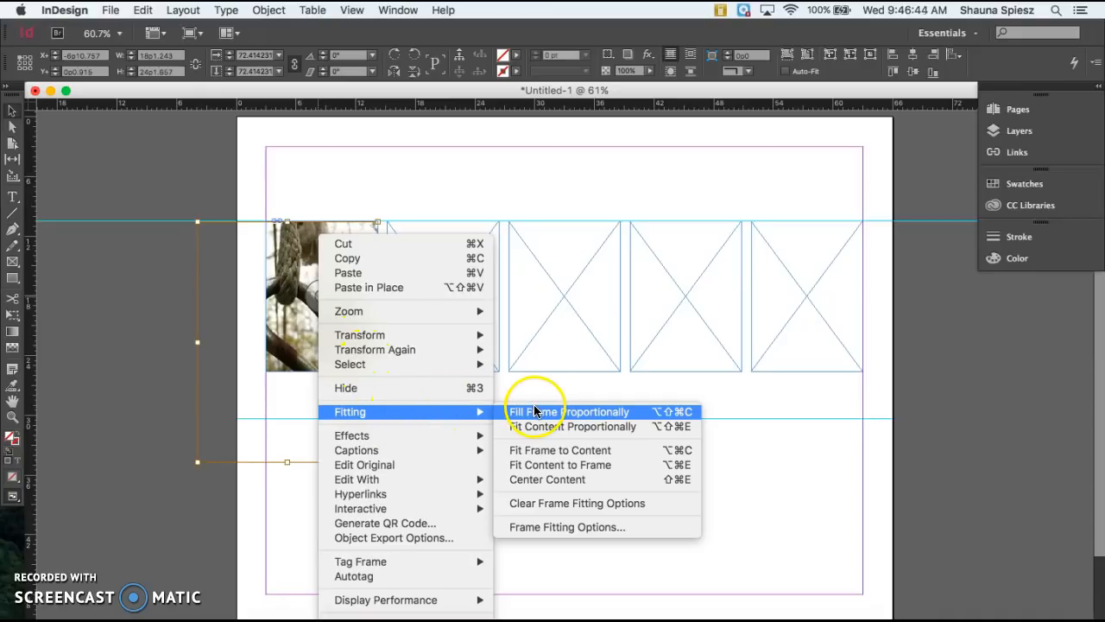
left_click(578, 417)
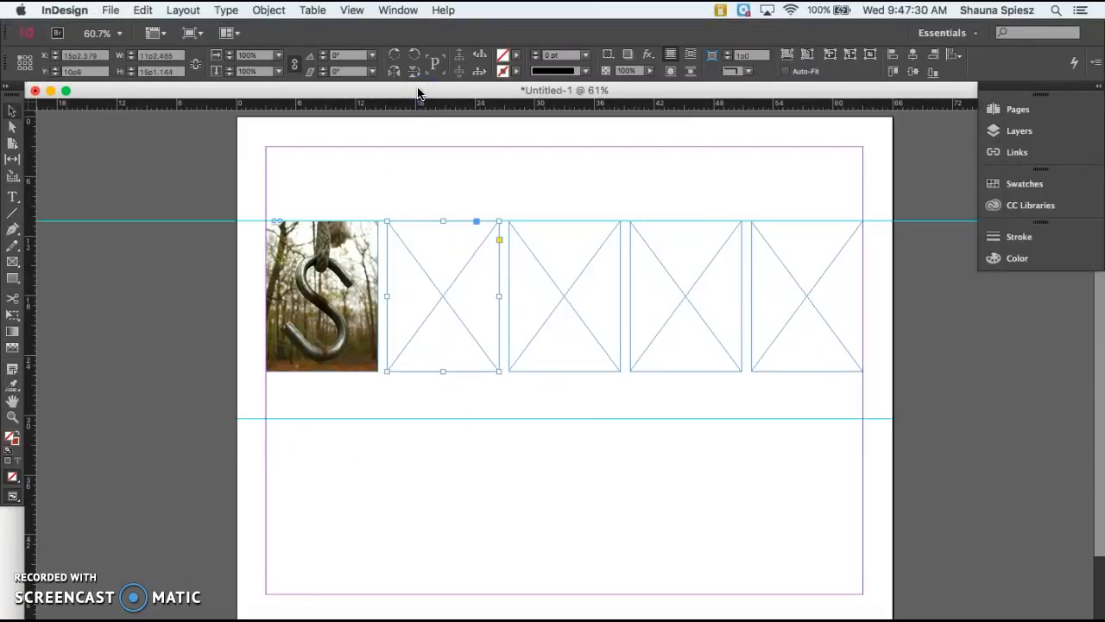
Place the image m.jpg from the LETTERS folder into the second frame of the row
left_click(467, 337)
left_click(444, 296)
left_click(420, 222)
left_click(110, 9)
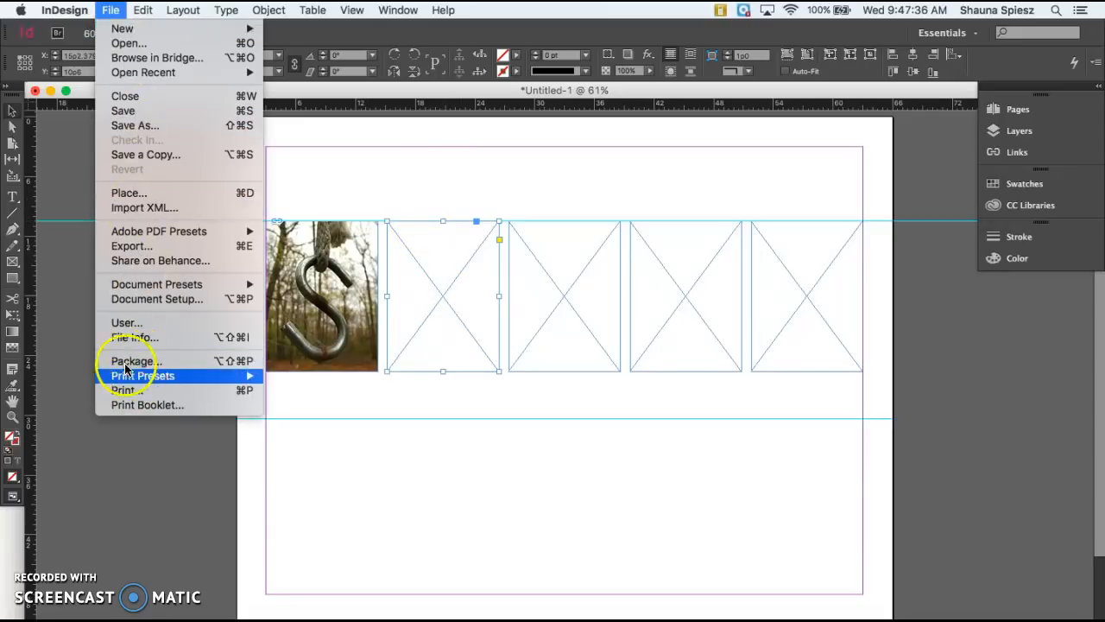
left_click(156, 192)
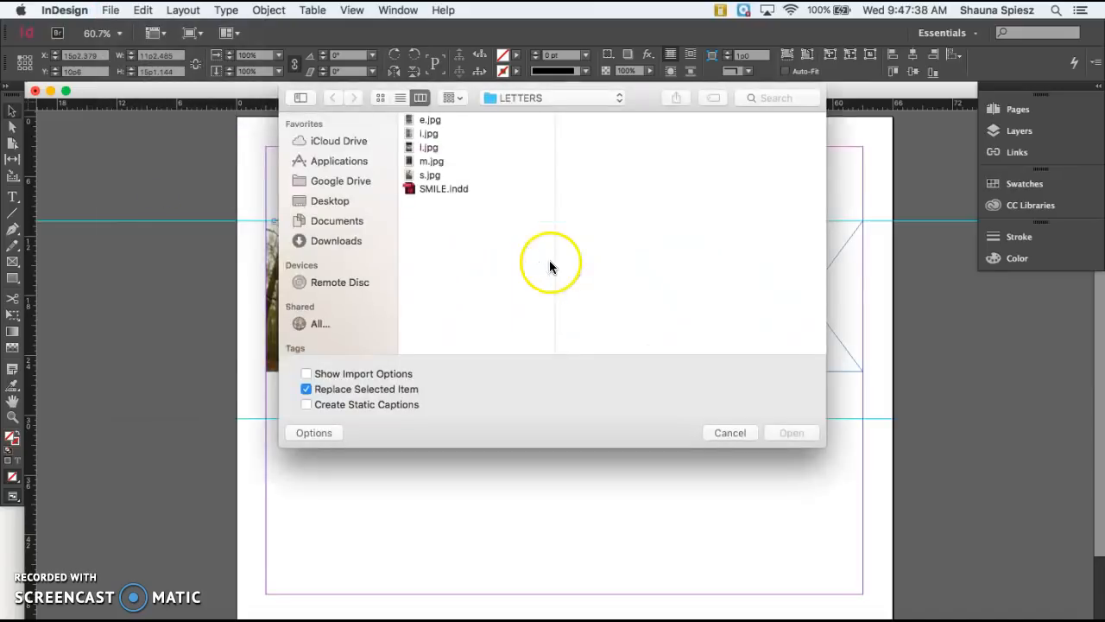
double_click(431, 161)
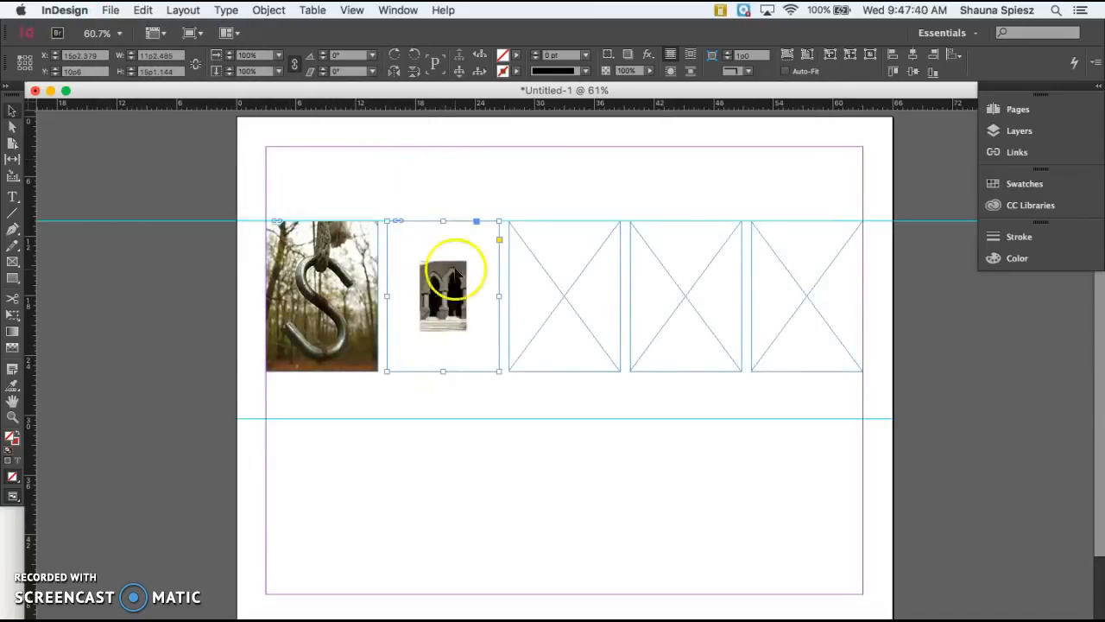
Fit the arches image to the second frame with Fill Frame Proportionally and deselect it
left_click(450, 299)
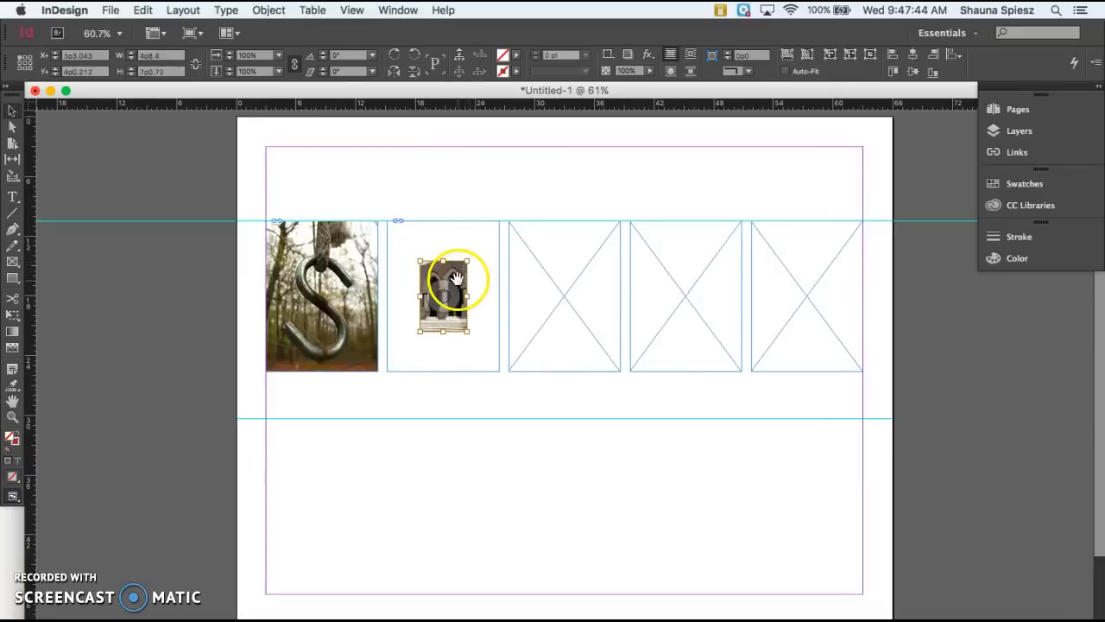
right_click(443, 290)
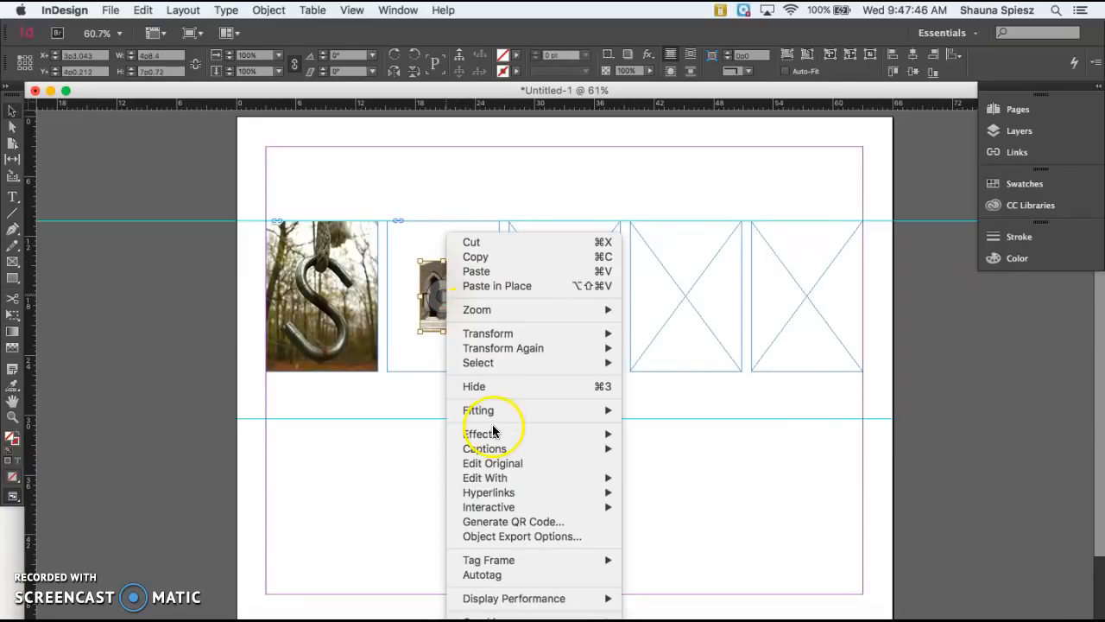
mouse_move(498, 409)
left_click(669, 411)
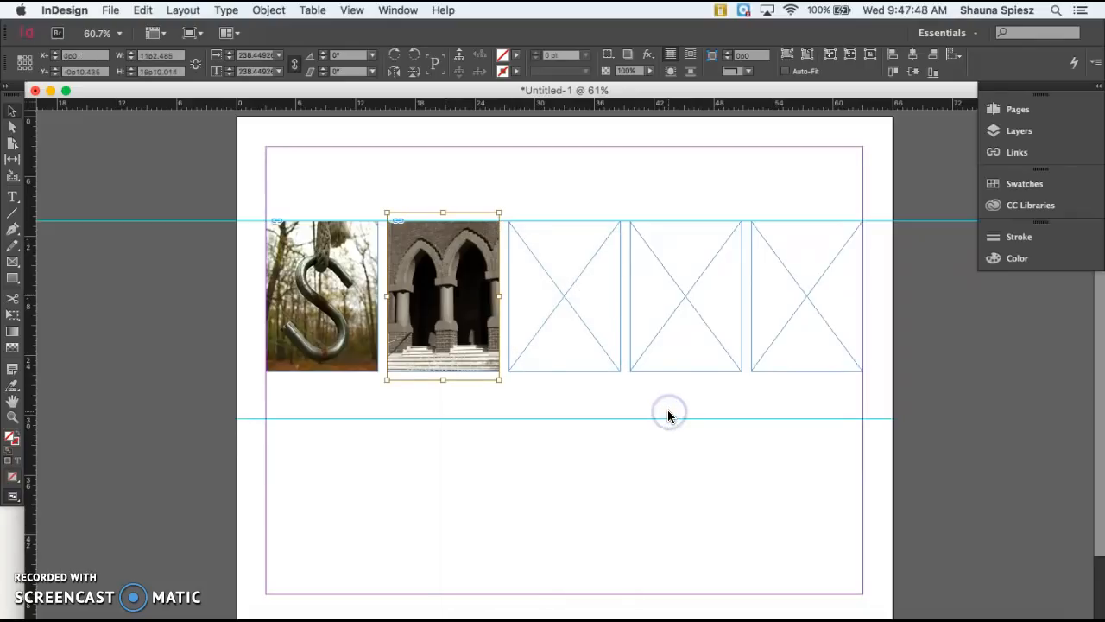
left_click(473, 174)
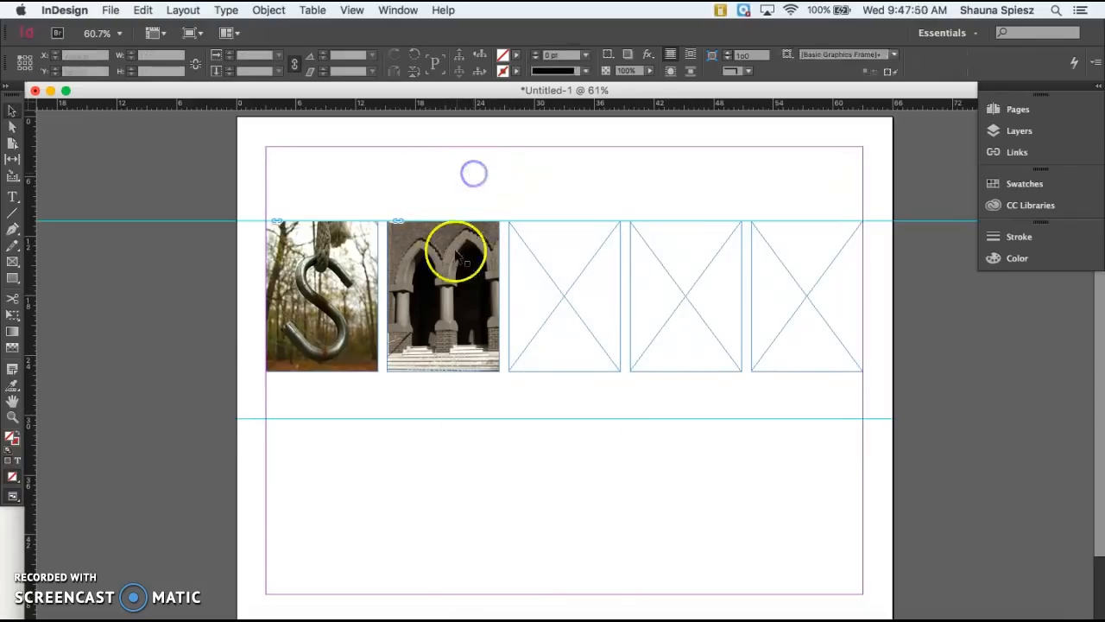
Shift the arches image slightly down inside the second frame without moving the frame itself
left_click(446, 294)
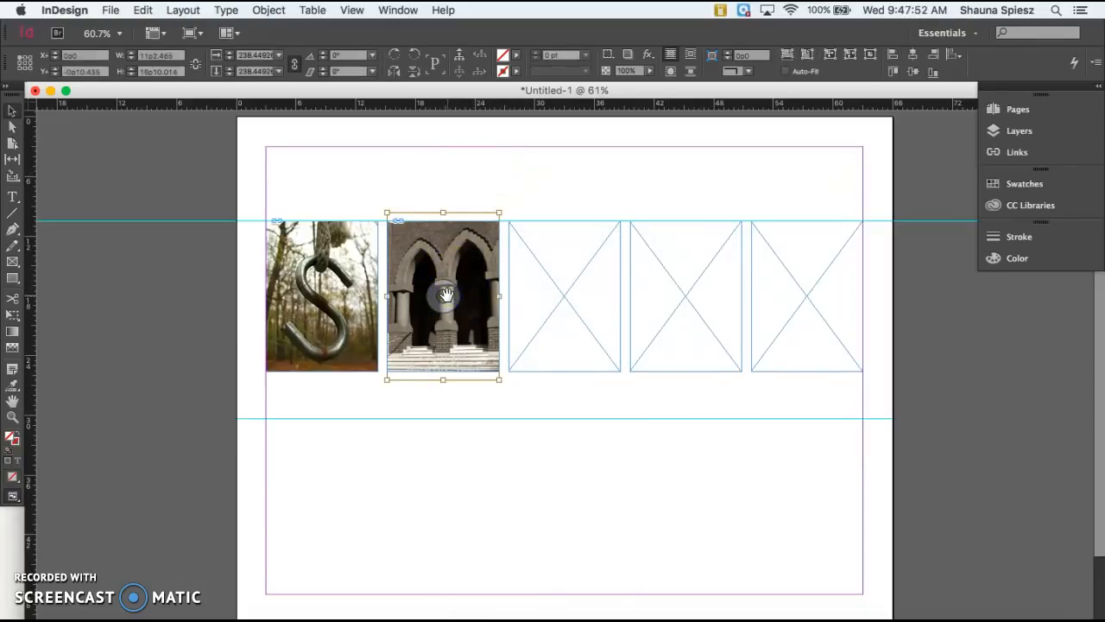
left_click_drag(442, 213, 431, 213)
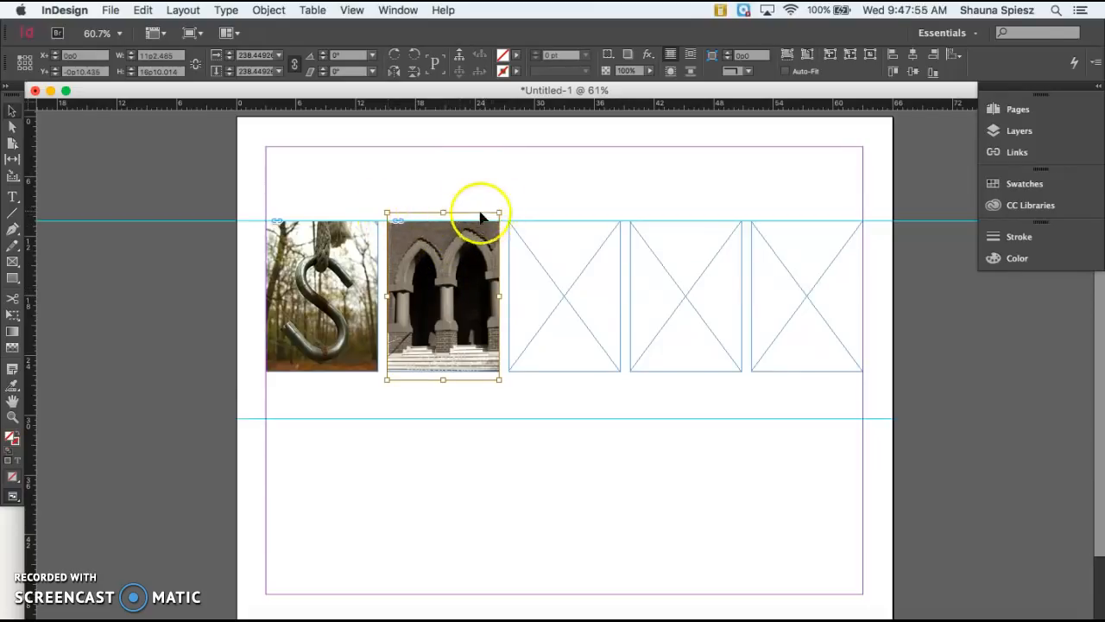
mouse_move(447, 299)
left_mouse_down()
mouse_move(429, 291)
mouse_move(436, 286)
mouse_move(443, 307)
mouse_move(447, 291)
mouse_move(445, 308)
left_mouse_up()
left_click(451, 198)
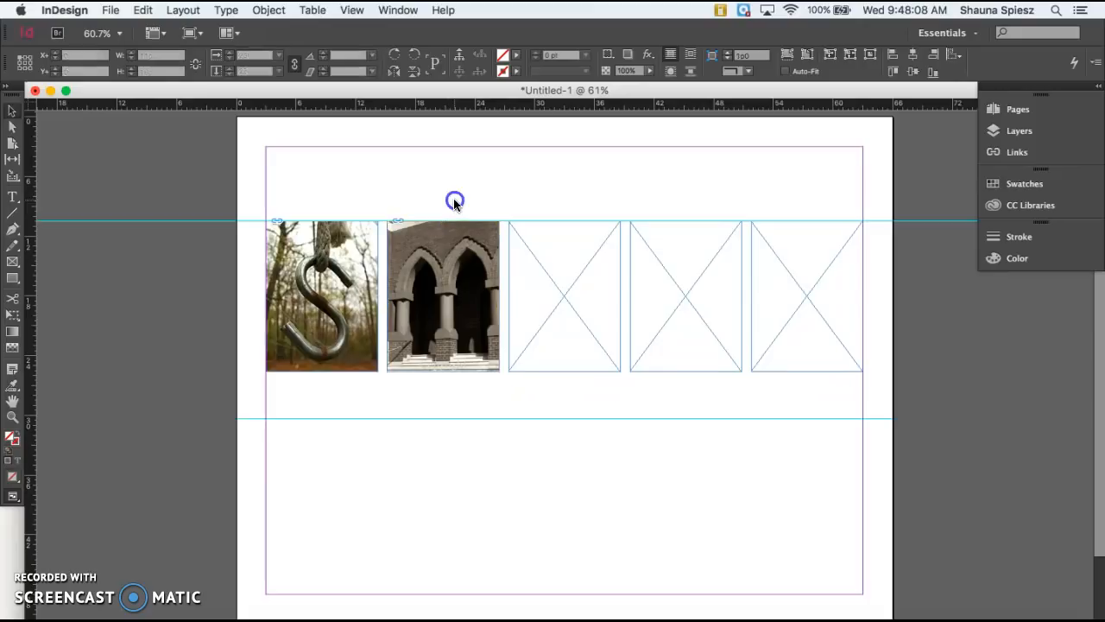
left_click(438, 222)
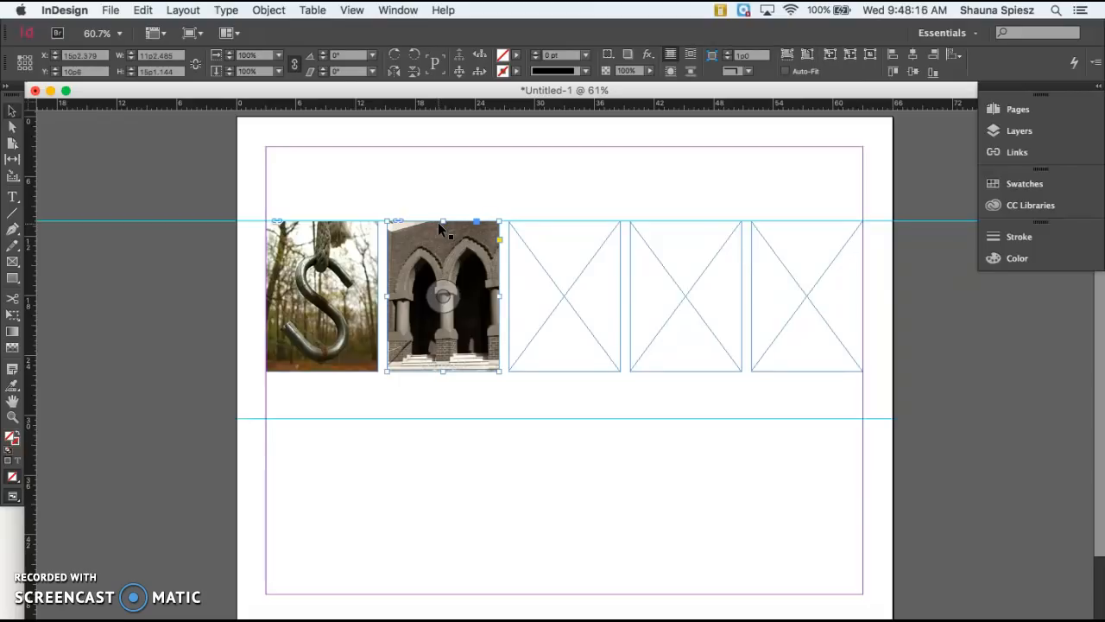
left_click(426, 200)
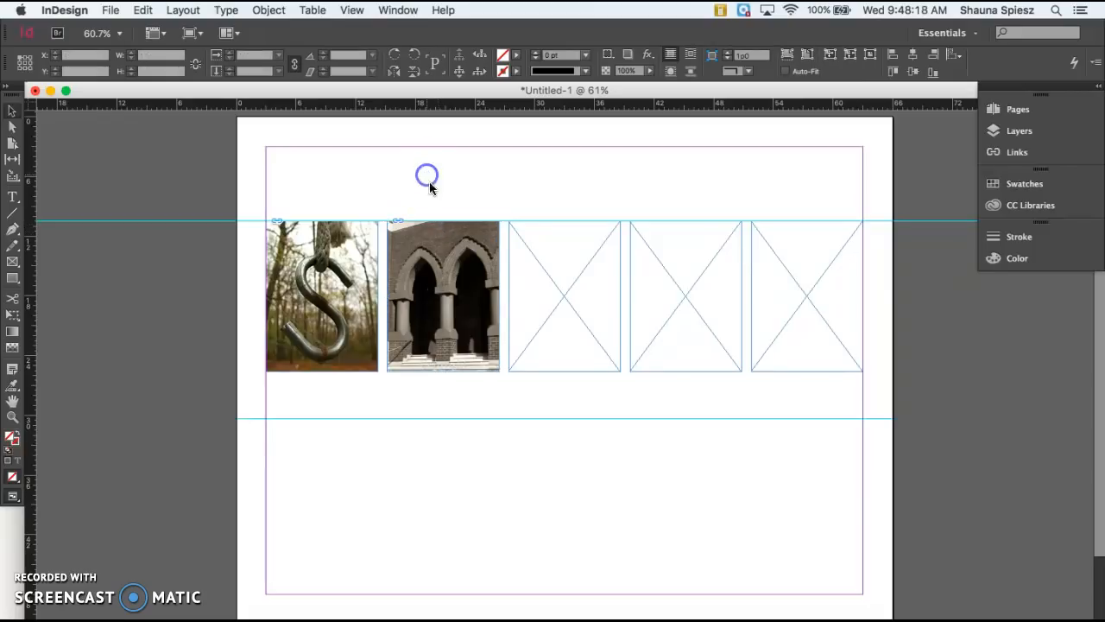
left_click(443, 294)
mouse_move(439, 294)
left_mouse_down()
mouse_move(431, 299)
mouse_move(439, 291)
left_mouse_up()
left_click(481, 164)
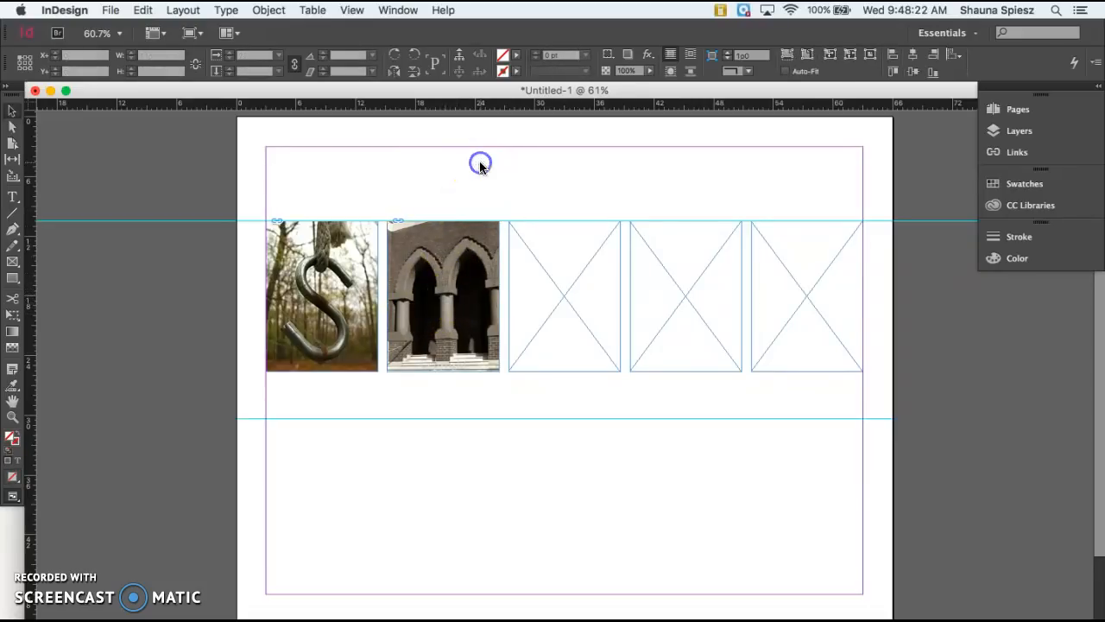
Move the second frame with its image below the first, at X 3p0 and Y 27p0, and shift the image up inside it
left_click(500, 234)
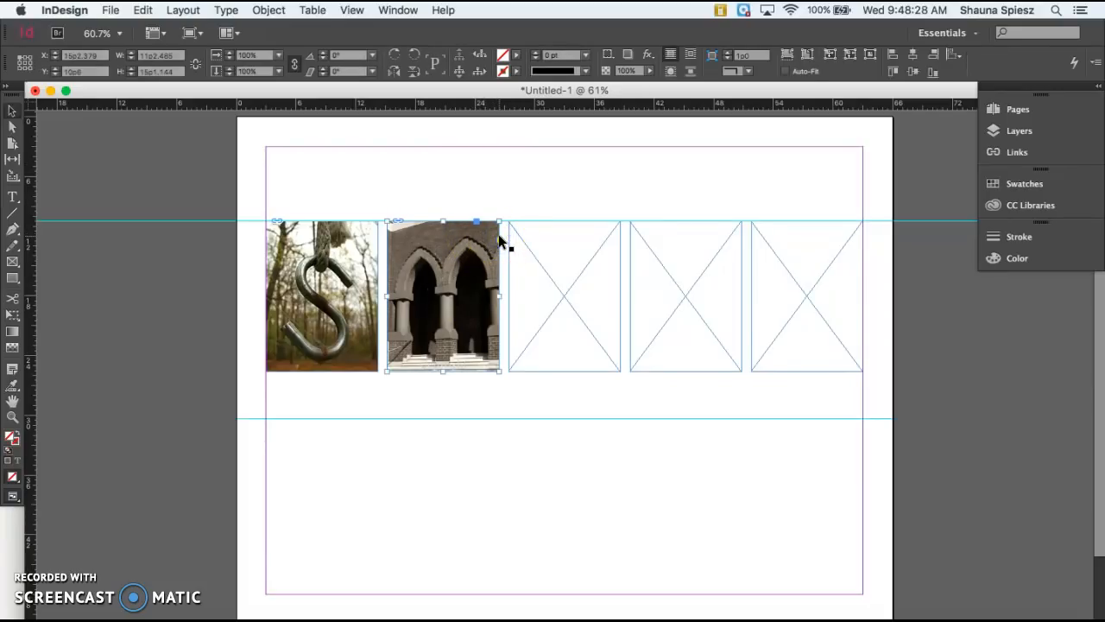
left_click_drag(488, 227, 361, 404)
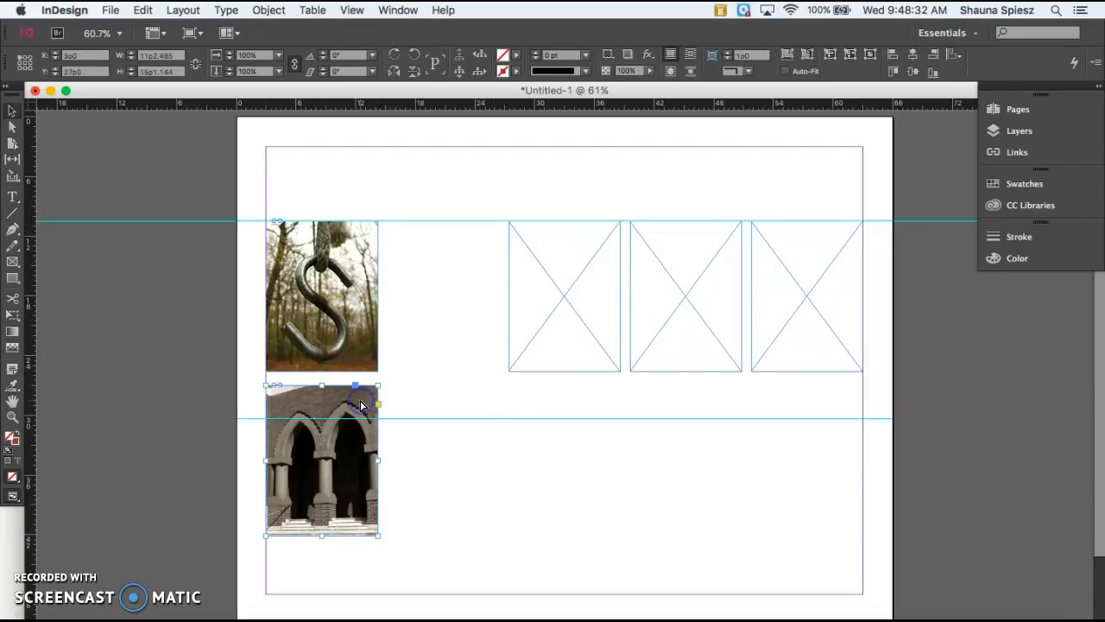
left_click(321, 458)
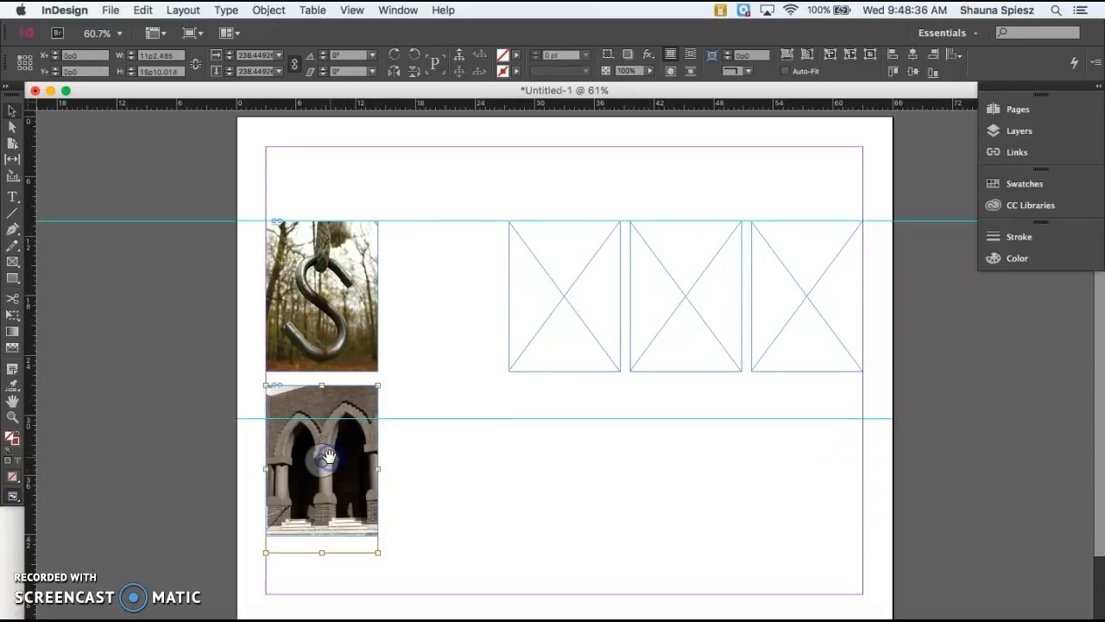
left_click_drag(322, 454, 327, 432)
left_click(419, 449)
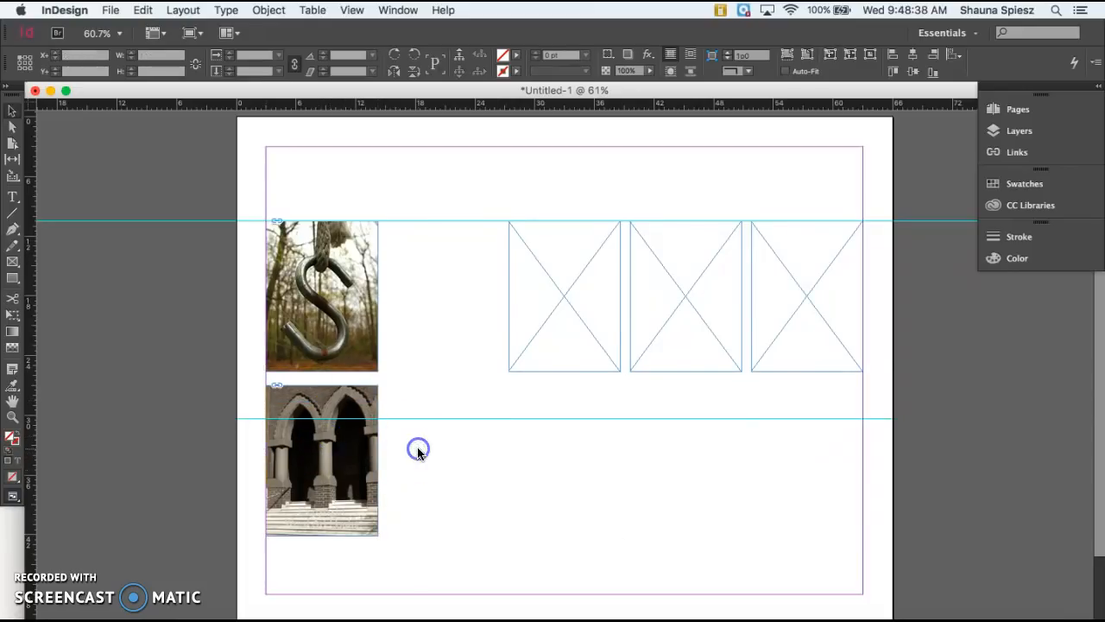
Move the framed arches image back to the second position in the row, aligned with the upper guide
left_click(375, 453)
left_click_drag(378, 449, 503, 286)
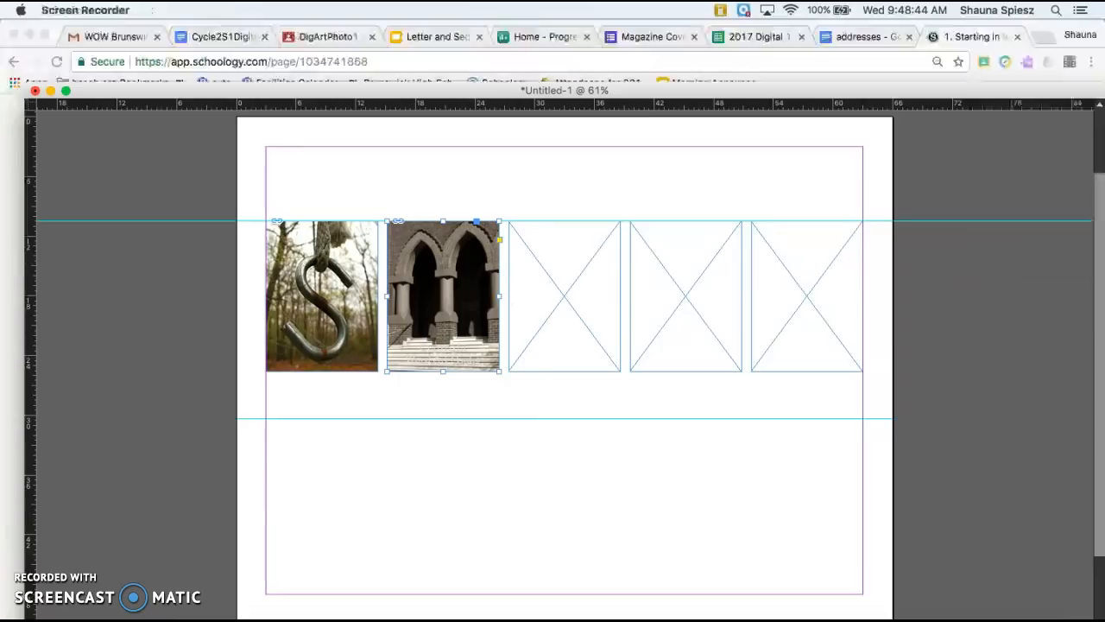